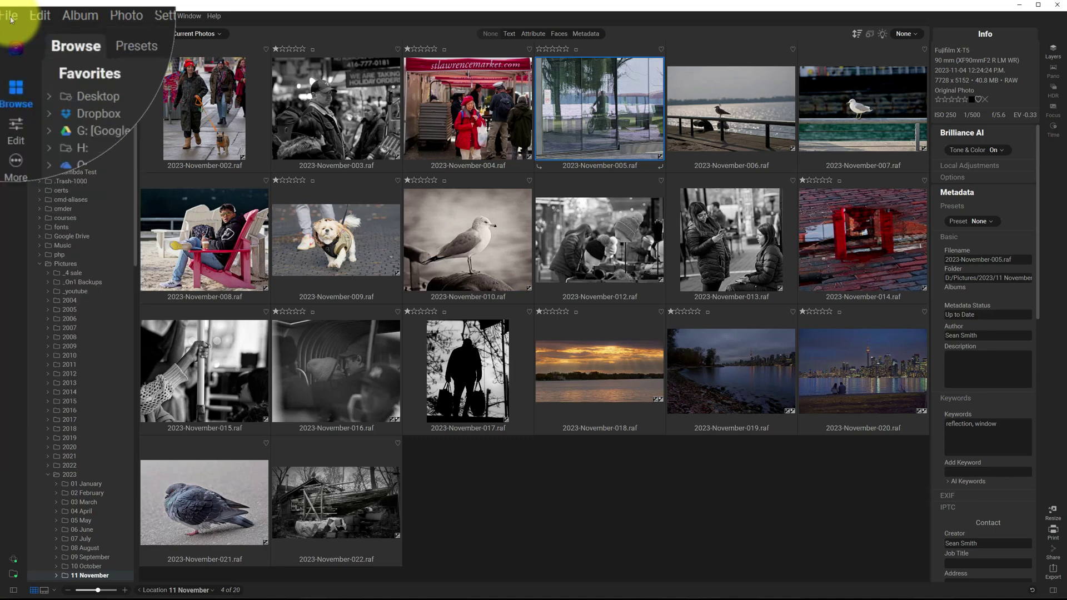
In Import from Device, clear all checks, tick a few thumbnails, then check all 200 card photos
{"action": "left_click", "coordinate": [10, 20]}
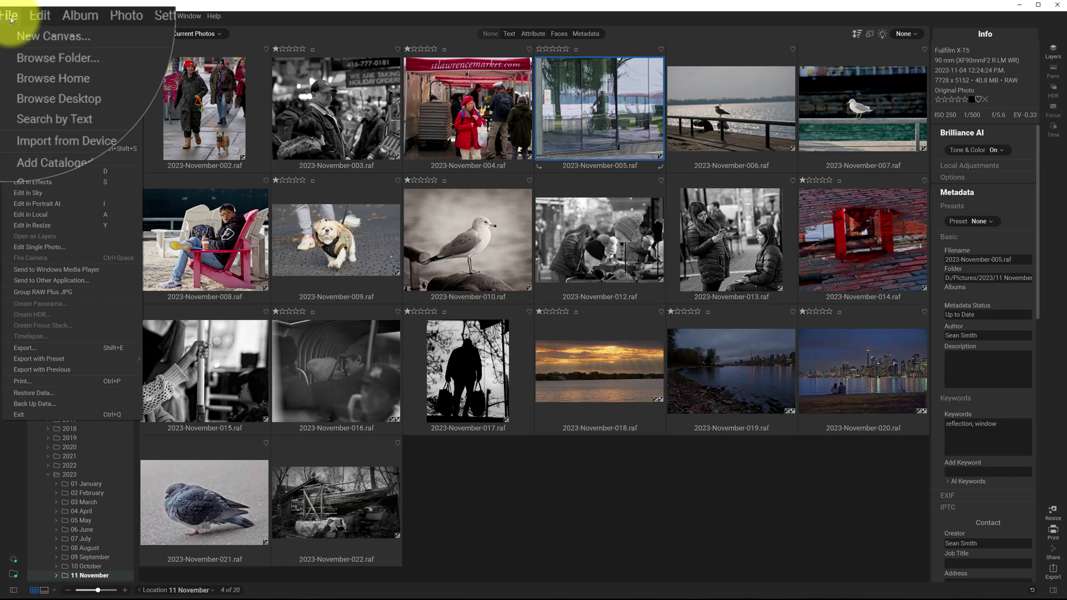
{"action": "key", "text": "Escape"}
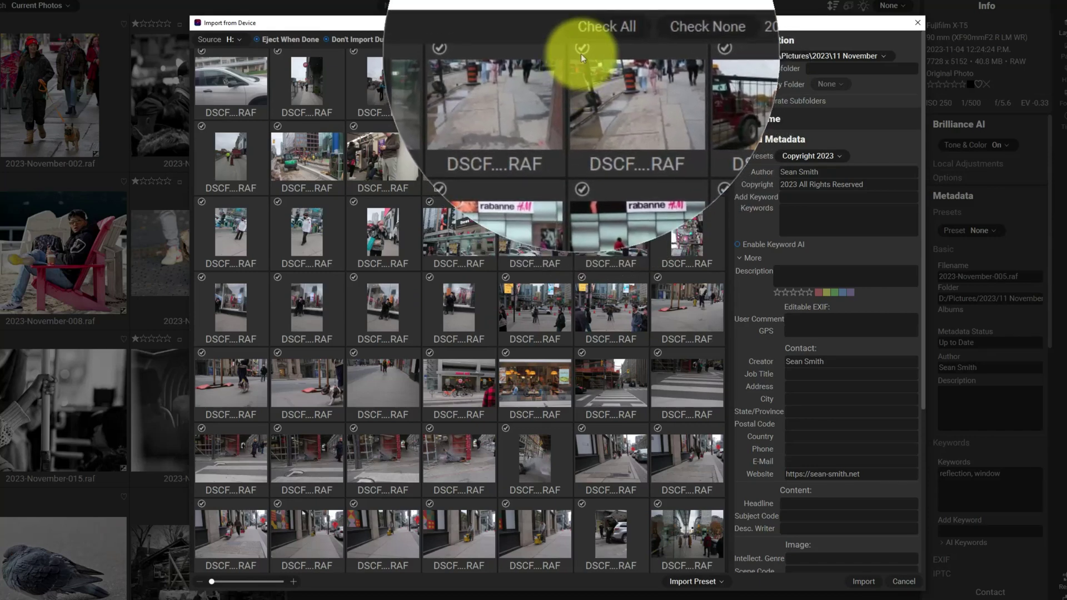
{"action": "left_click", "coordinate": [661, 40]}
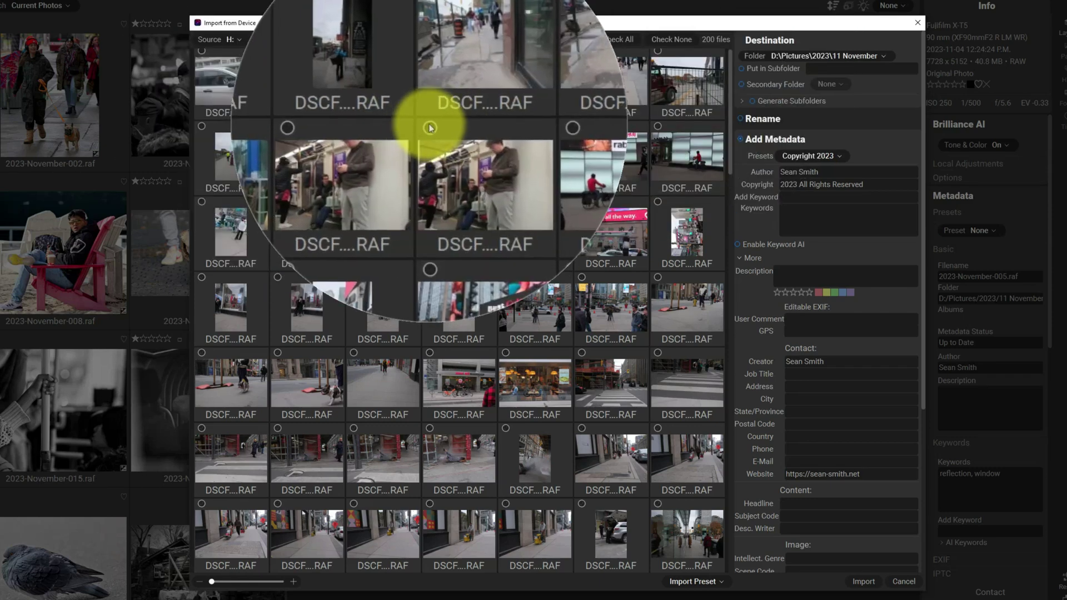
{"action": "left_click", "coordinate": [429, 128]}
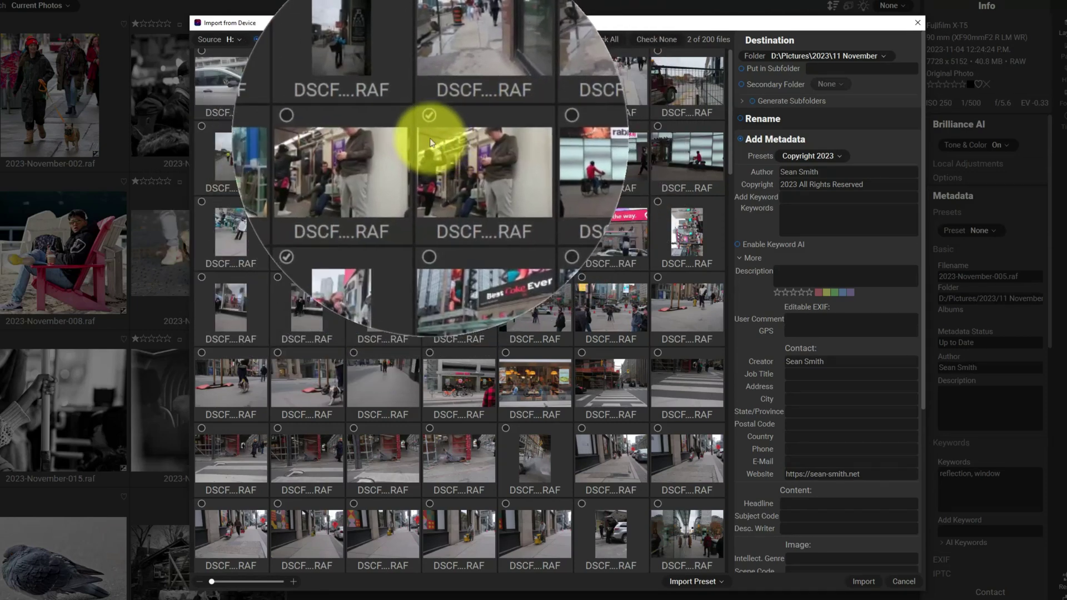
{"action": "left_click", "coordinate": [505, 124]}
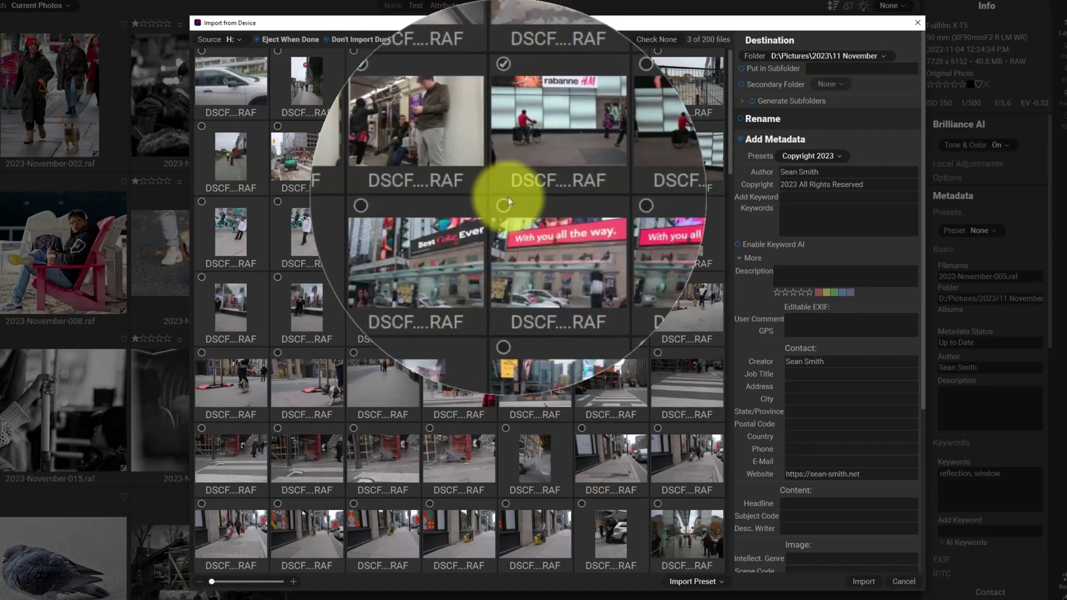
{"action": "left_click", "coordinate": [508, 198]}
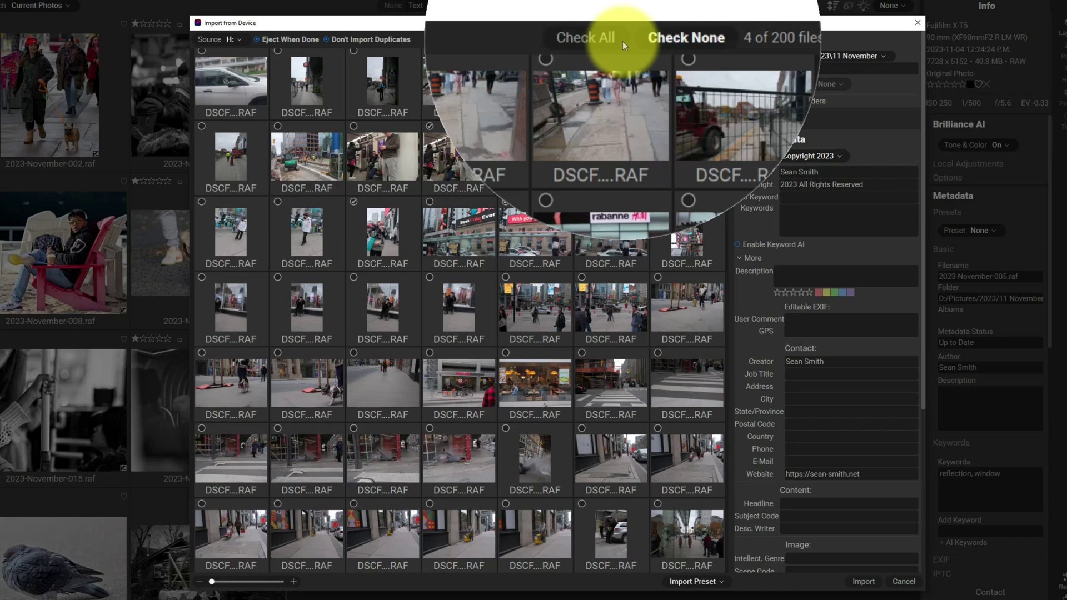
{"action": "left_click", "coordinate": [594, 40]}
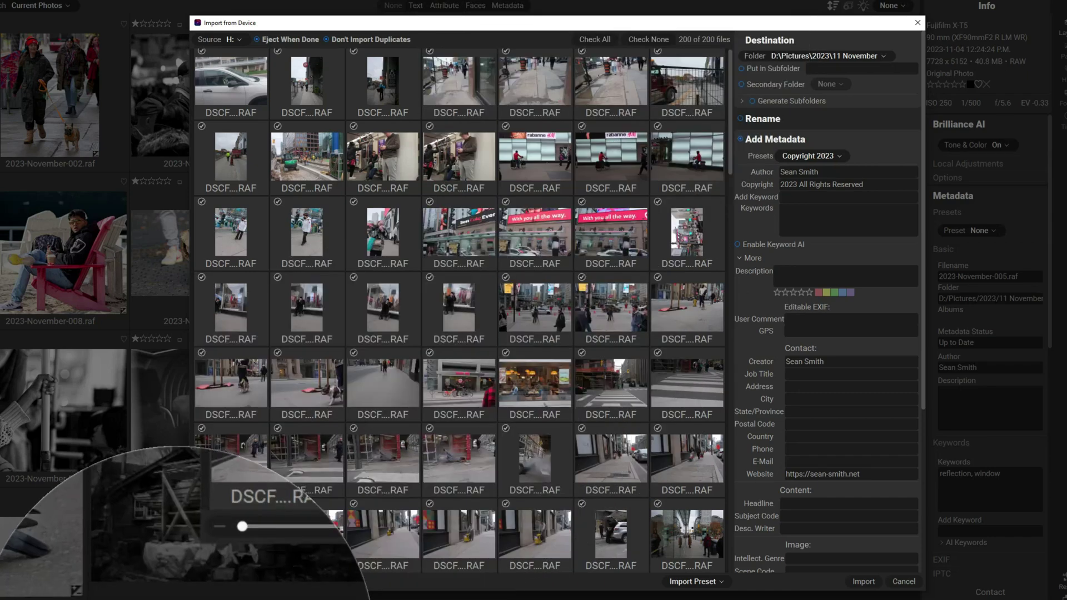
Enlarge the import thumbnails with the size slider at the bottom of the window
{"action": "mouse_move", "coordinate": [213, 583]}
{"action": "left_mouse_down"}
{"action": "mouse_move", "coordinate": [273, 582]}
{"action": "mouse_move", "coordinate": [225, 581]}
{"action": "left_mouse_up"}
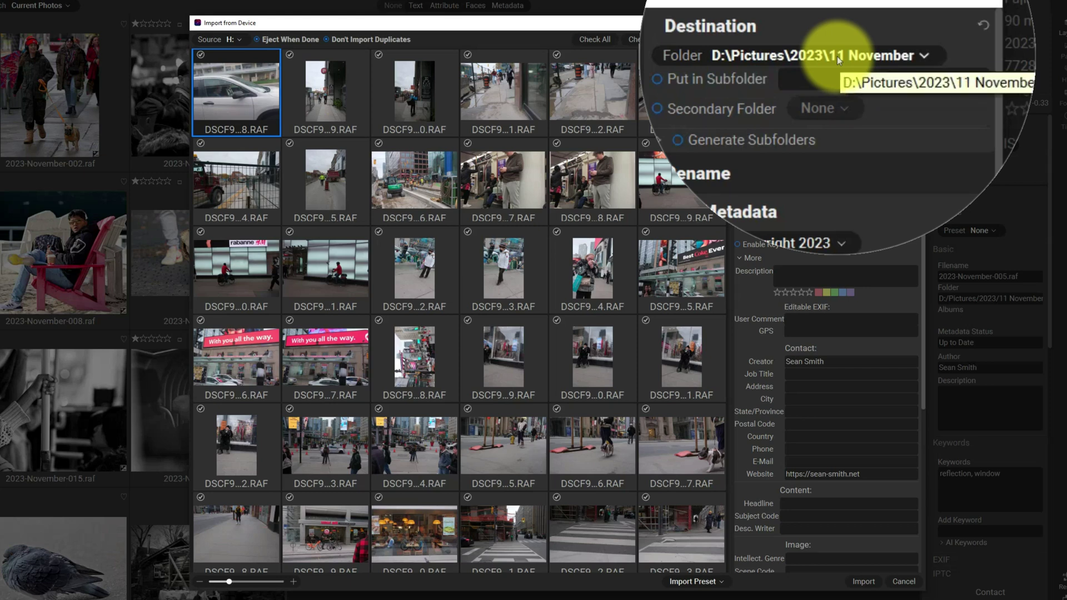
{"action": "left_click", "coordinate": [878, 57]}
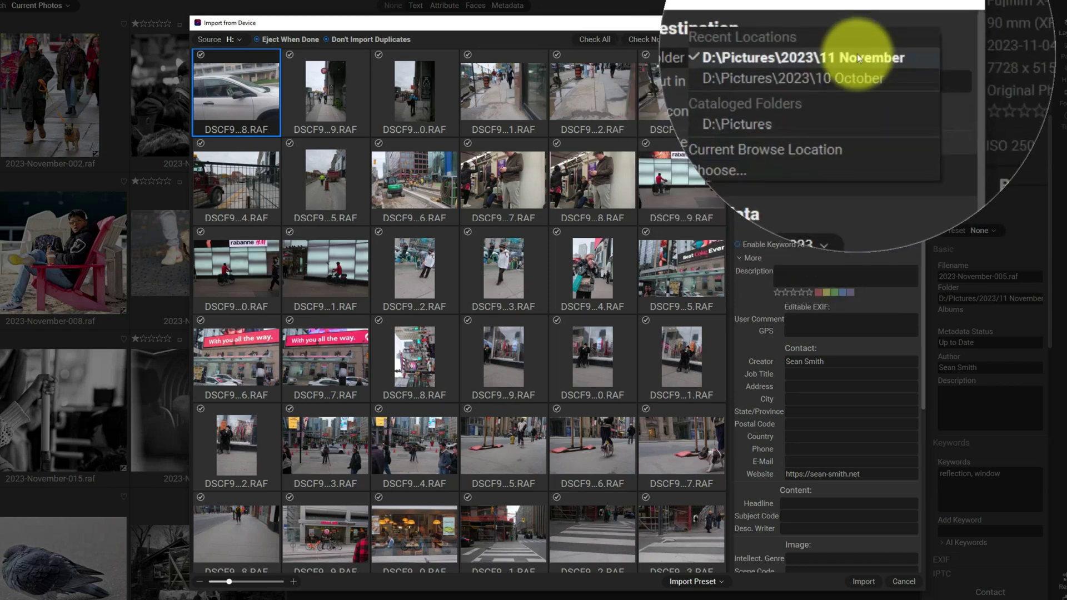
{"action": "left_click", "coordinate": [869, 28]}
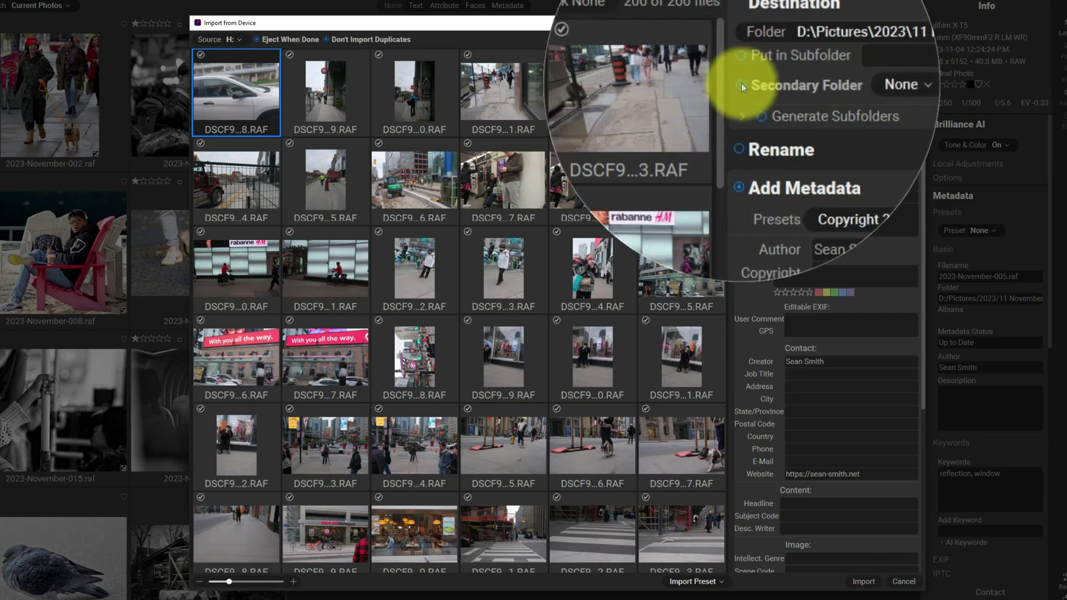
{"action": "left_click", "coordinate": [841, 83]}
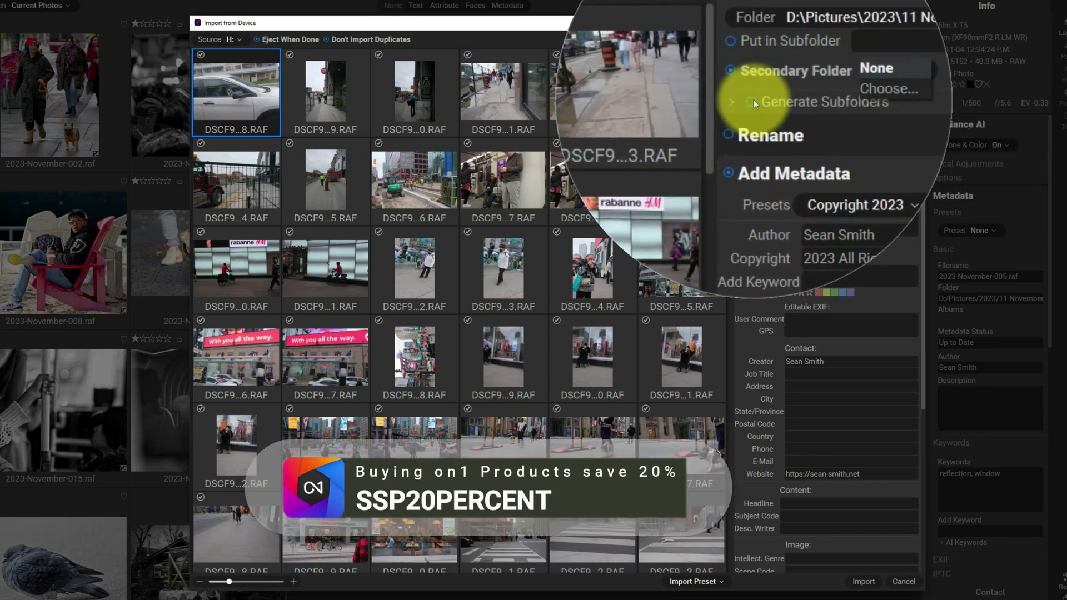
{"action": "left_click", "coordinate": [753, 99]}
{"action": "left_click", "coordinate": [742, 100]}
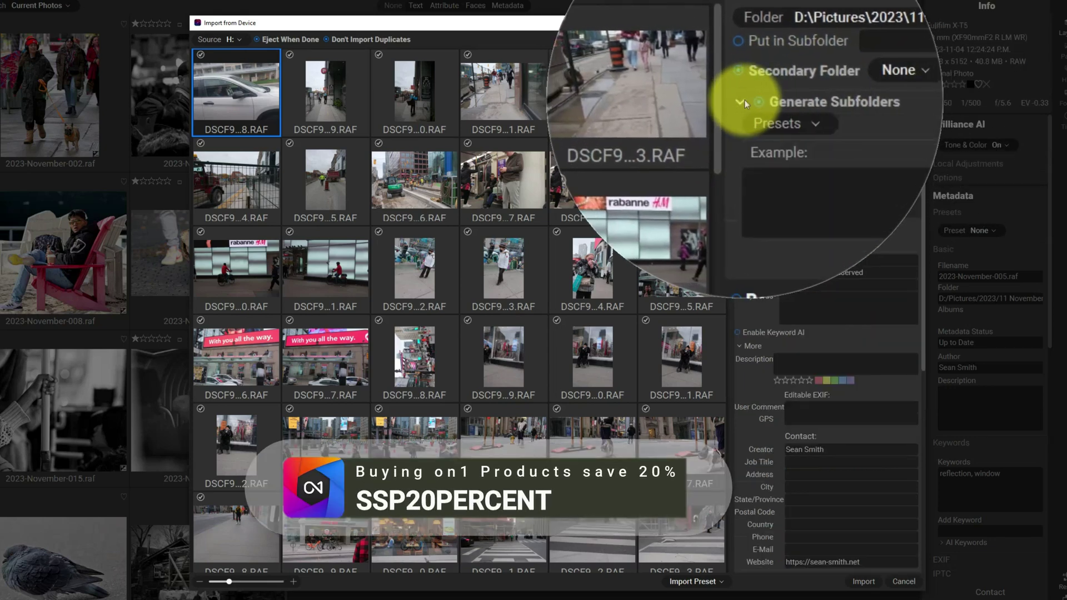
{"action": "left_click", "coordinate": [789, 123]}
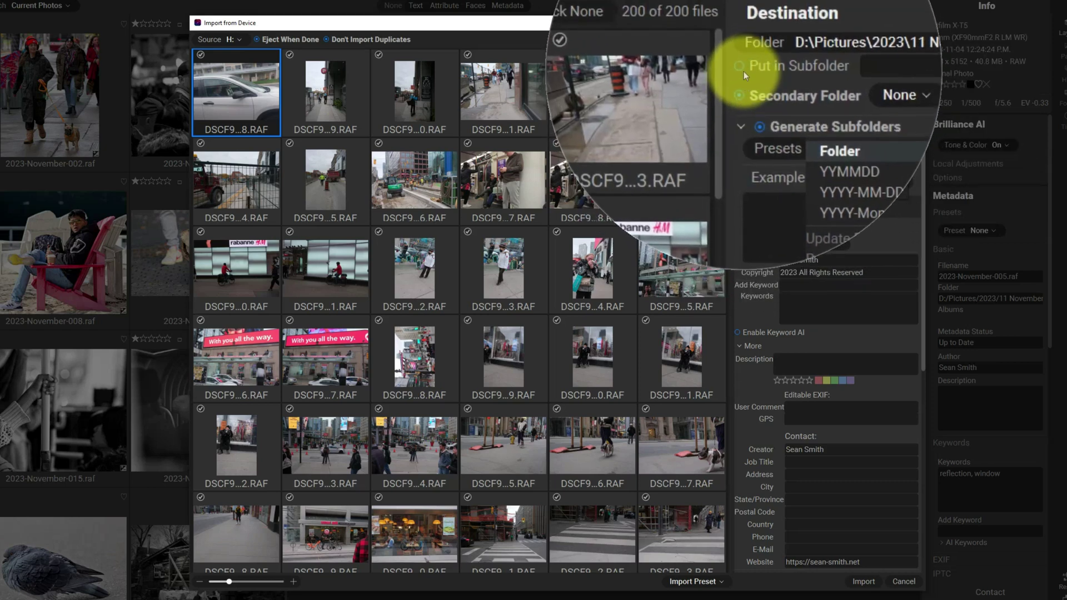
{"action": "left_click", "coordinate": [745, 80]}
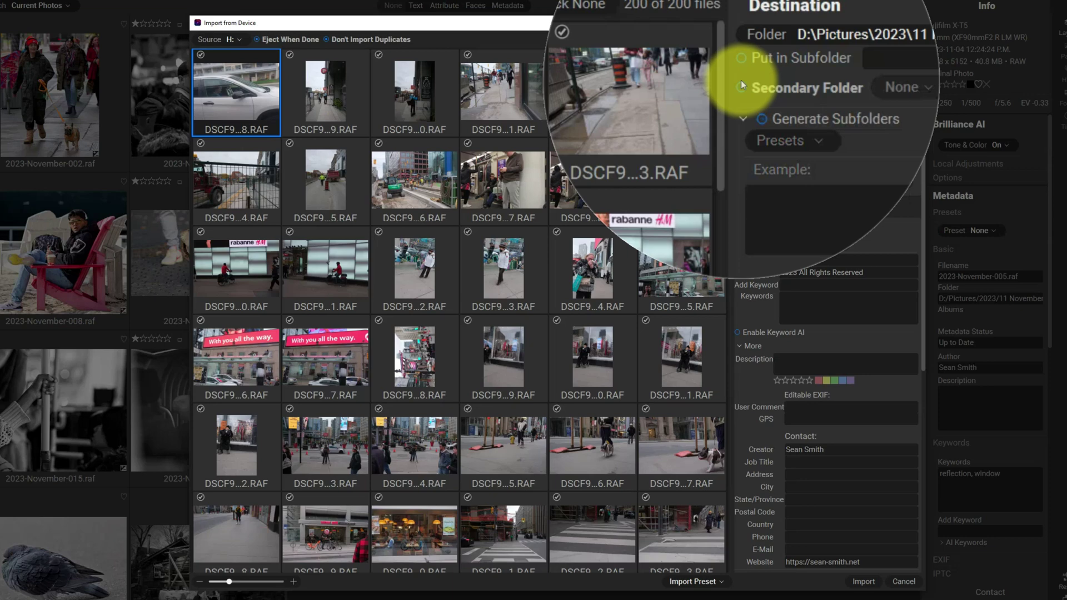
{"action": "left_click", "coordinate": [742, 80]}
{"action": "left_click", "coordinate": [740, 104]}
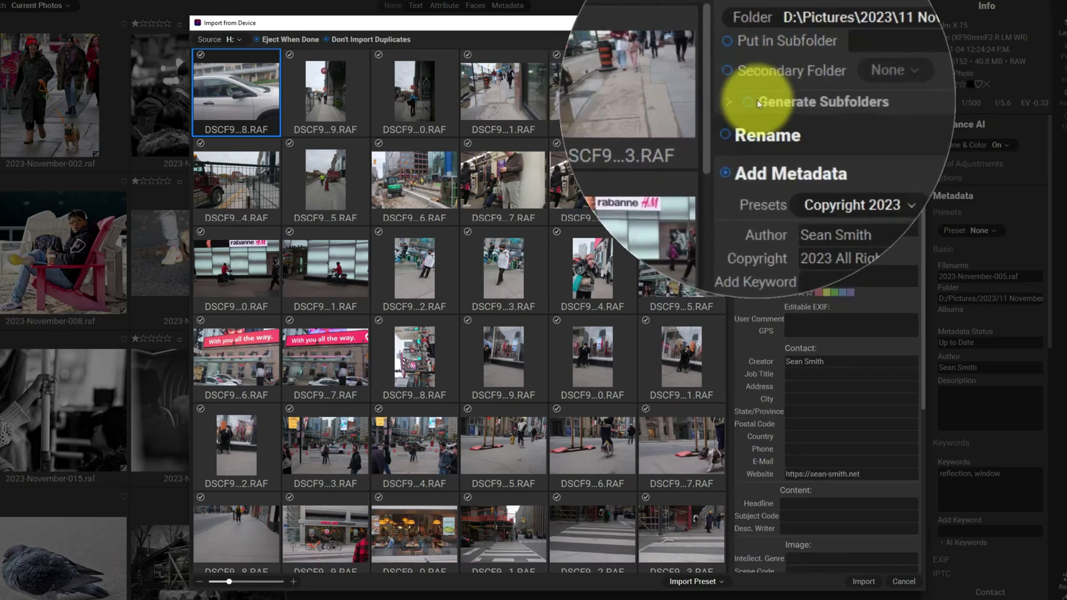
{"action": "left_click", "coordinate": [739, 102]}
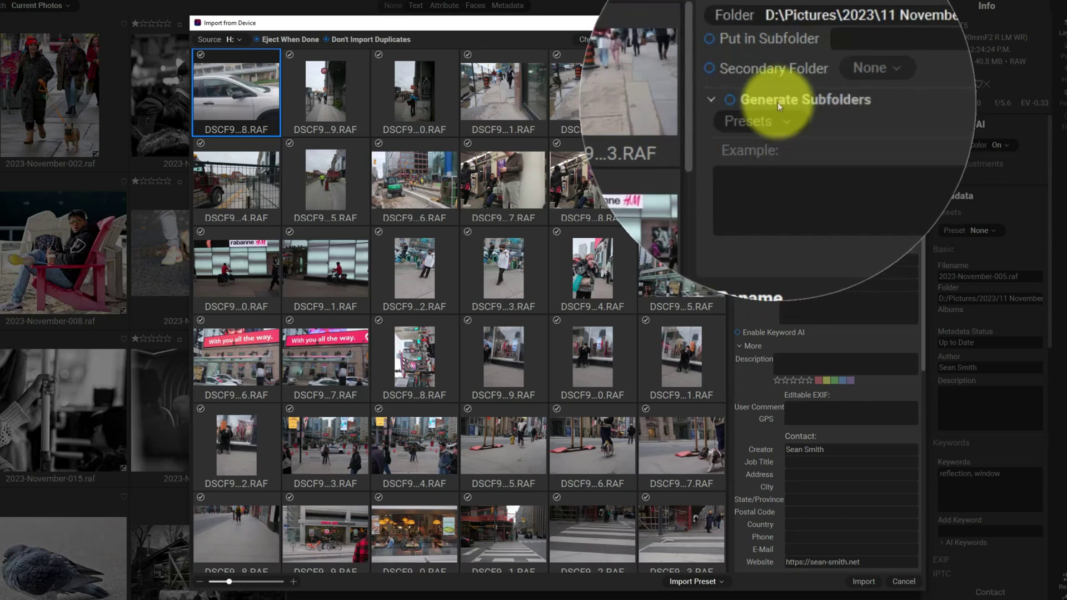
{"action": "left_click", "coordinate": [751, 100]}
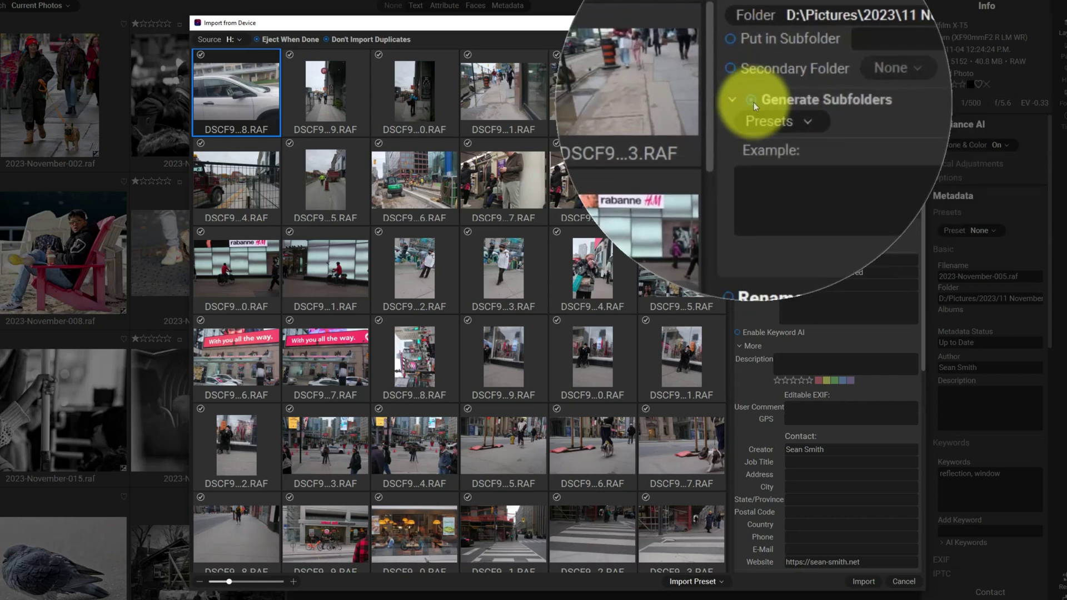
{"action": "left_click", "coordinate": [785, 117]}
{"action": "left_click", "coordinate": [785, 115]}
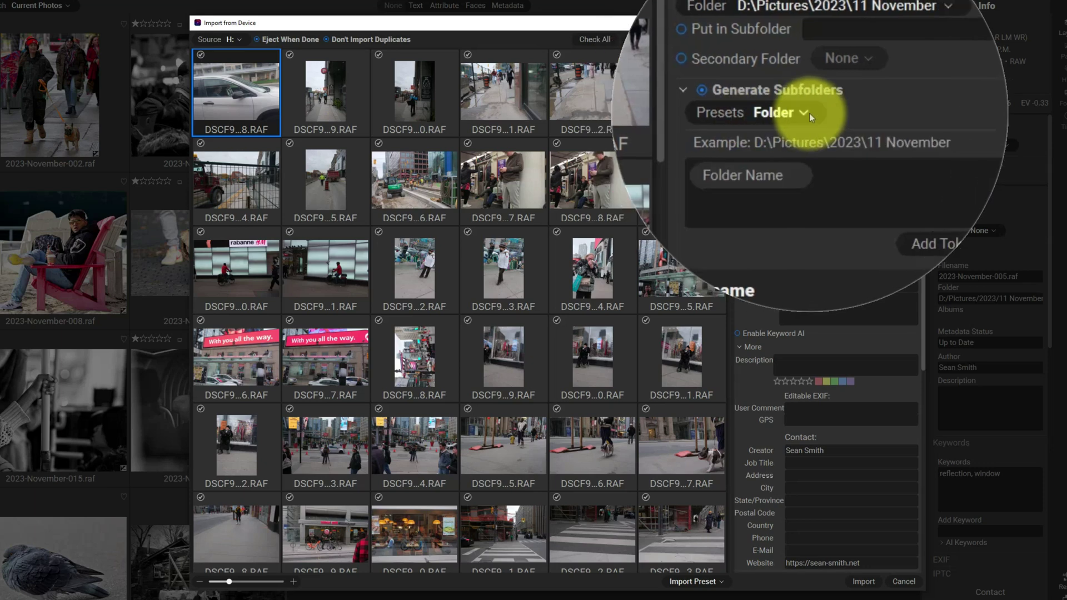
{"action": "left_click", "coordinate": [809, 112]}
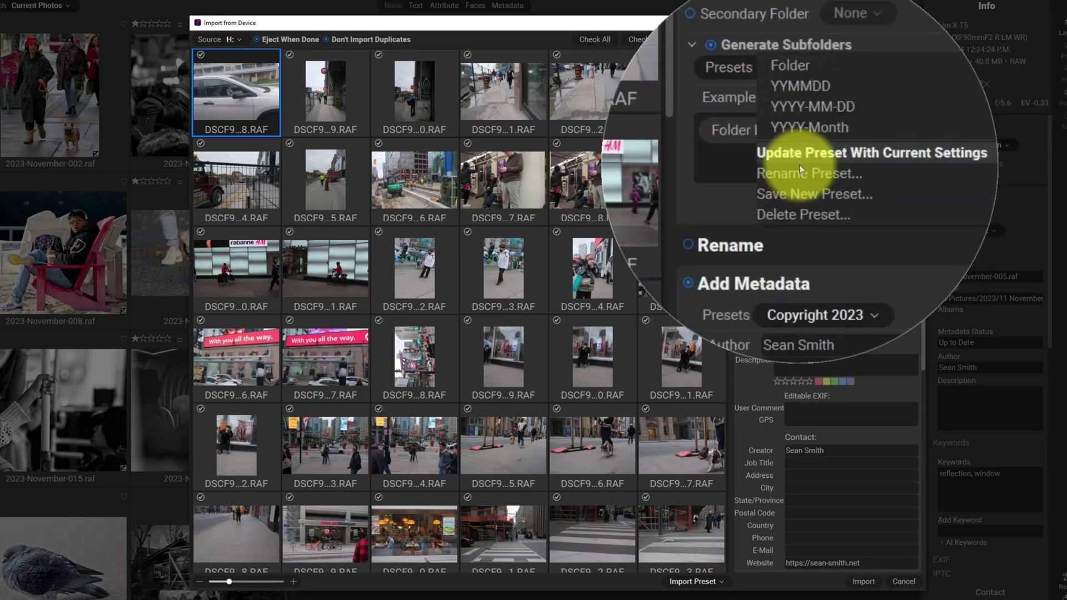
{"action": "left_click", "coordinate": [855, 90]}
{"action": "left_click", "coordinate": [885, 188]}
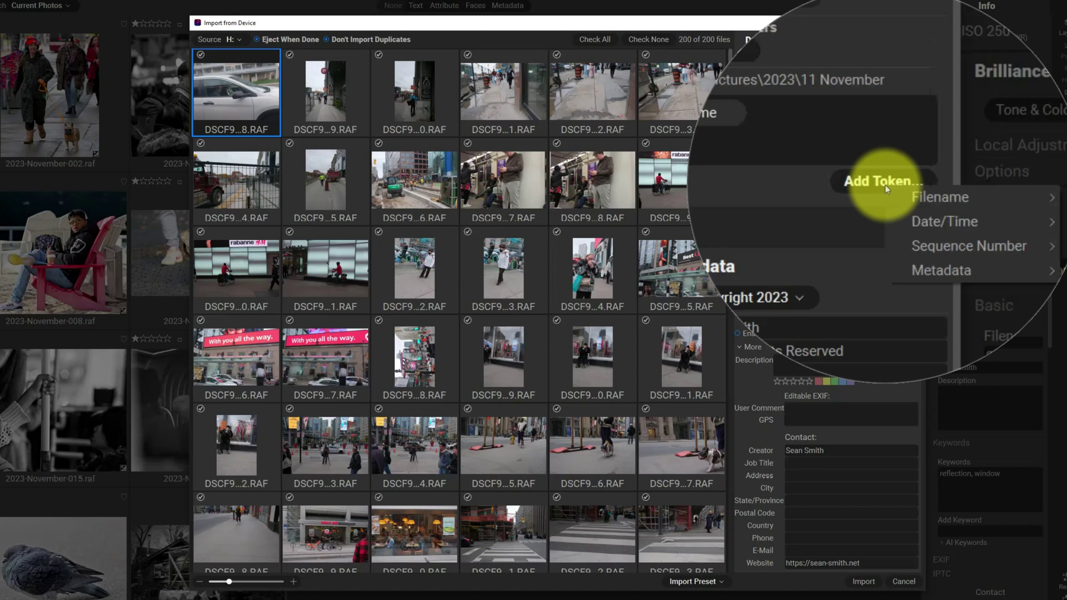
{"action": "mouse_move", "coordinate": [916, 192]}
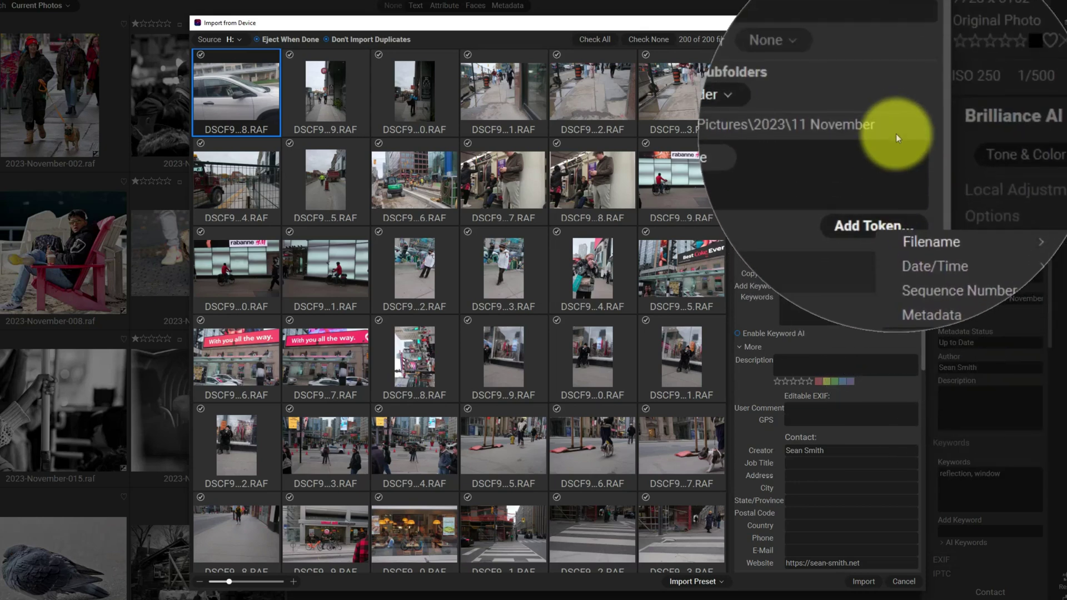
{"action": "key", "text": "Escape"}
{"action": "left_click", "coordinate": [754, 100]}
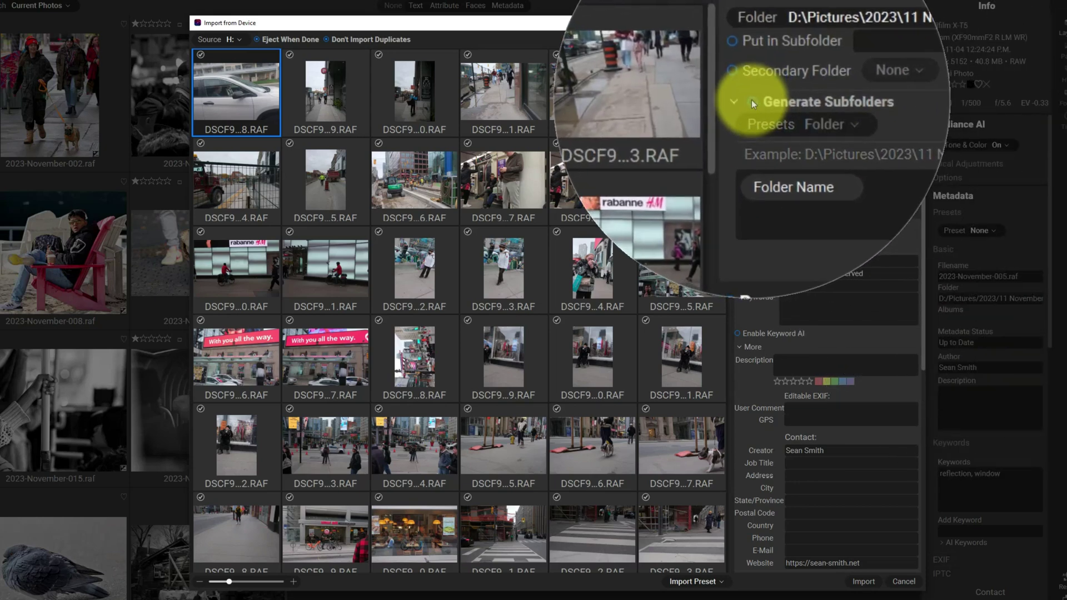
{"action": "left_click", "coordinate": [742, 101]}
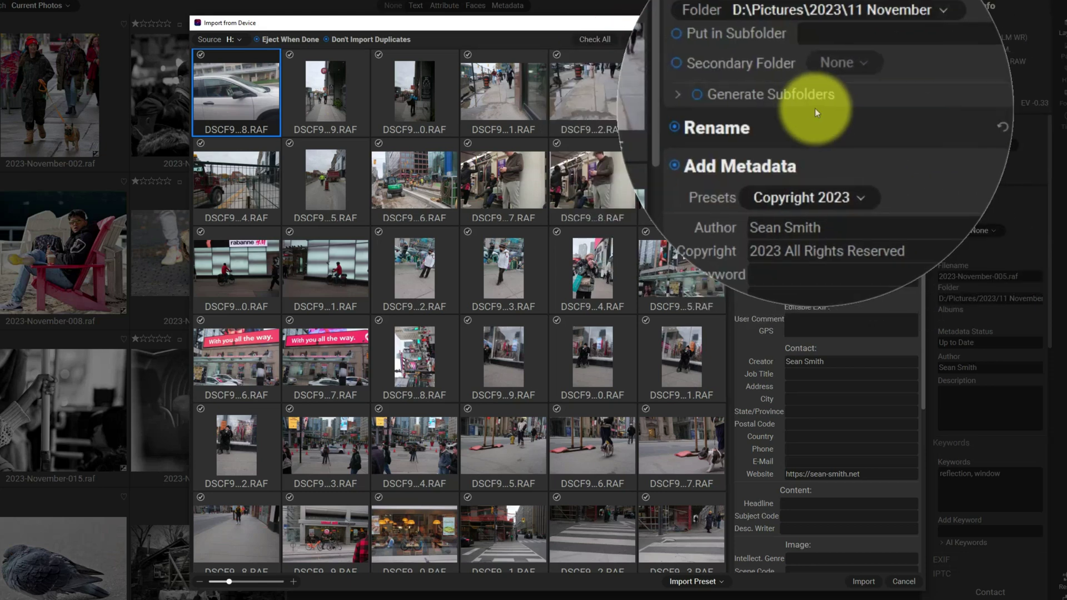
Turn on Rename, look through its presets unchanged, then collapse the Rename section
{"action": "left_click", "coordinate": [812, 116]}
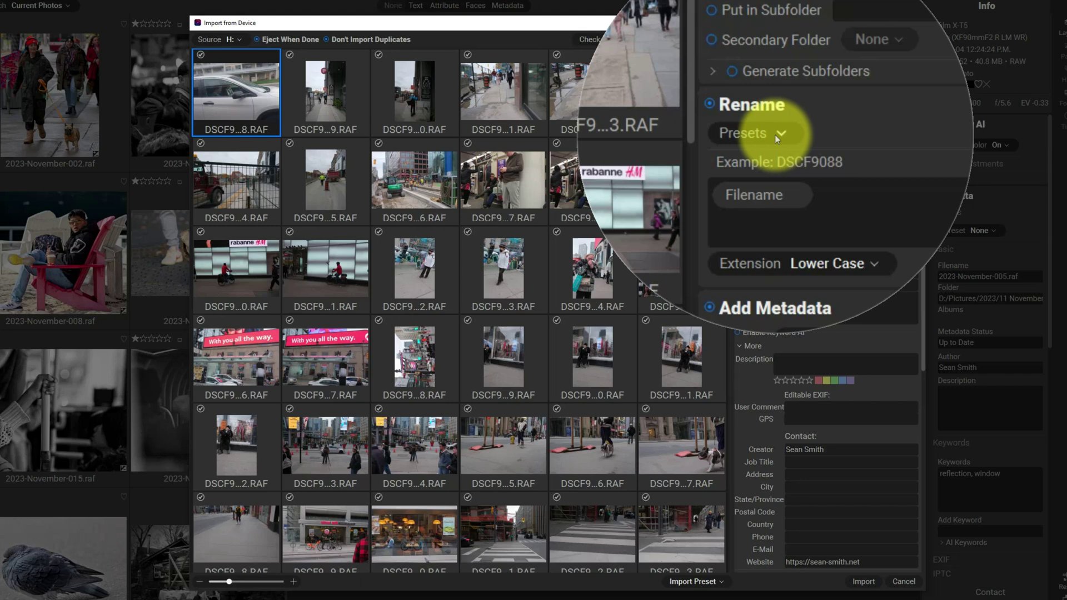
{"action": "left_click", "coordinate": [778, 135]}
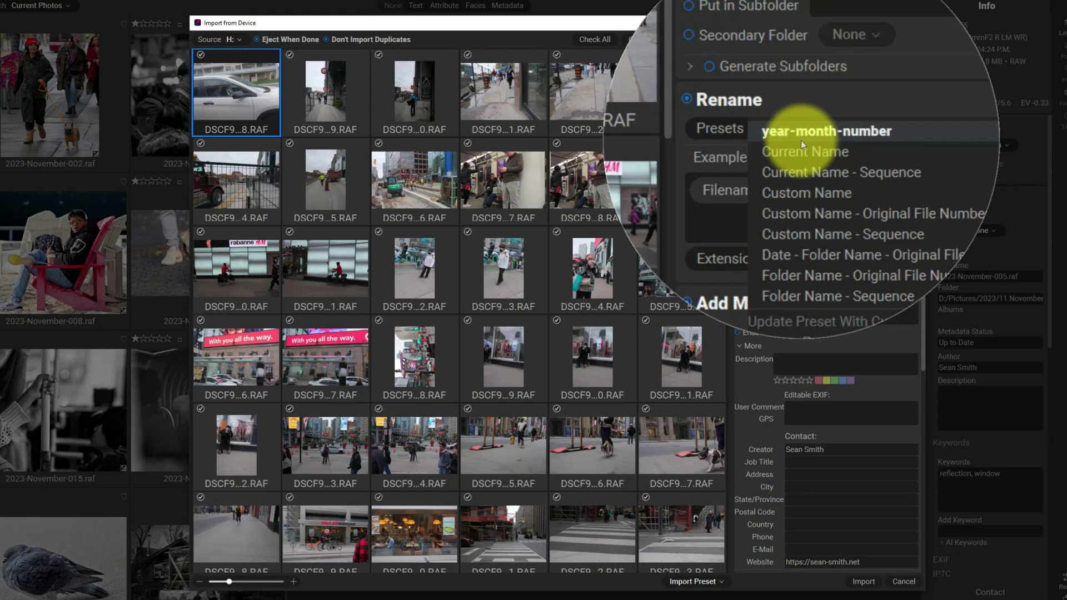
{"action": "left_click", "coordinate": [809, 124]}
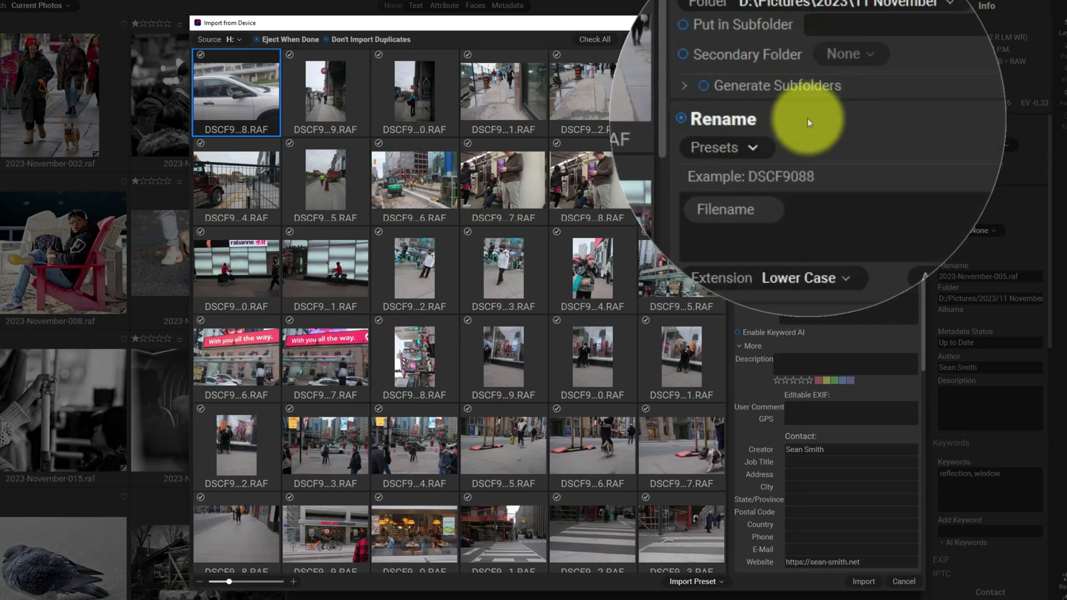
{"action": "left_click", "coordinate": [808, 125]}
{"action": "left_click", "coordinate": [808, 119]}
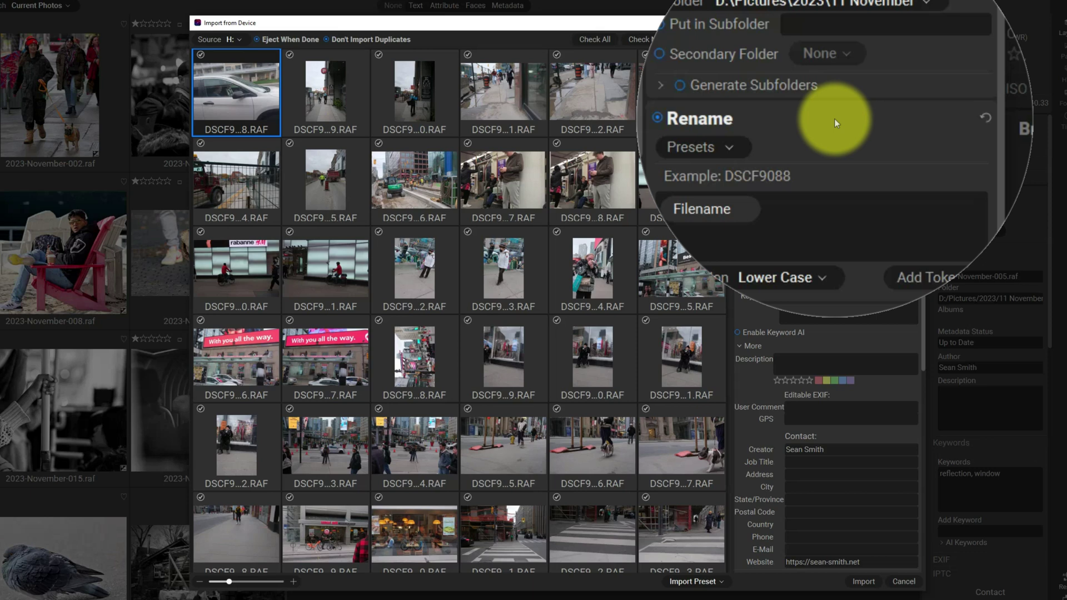
{"action": "left_click", "coordinate": [835, 119]}
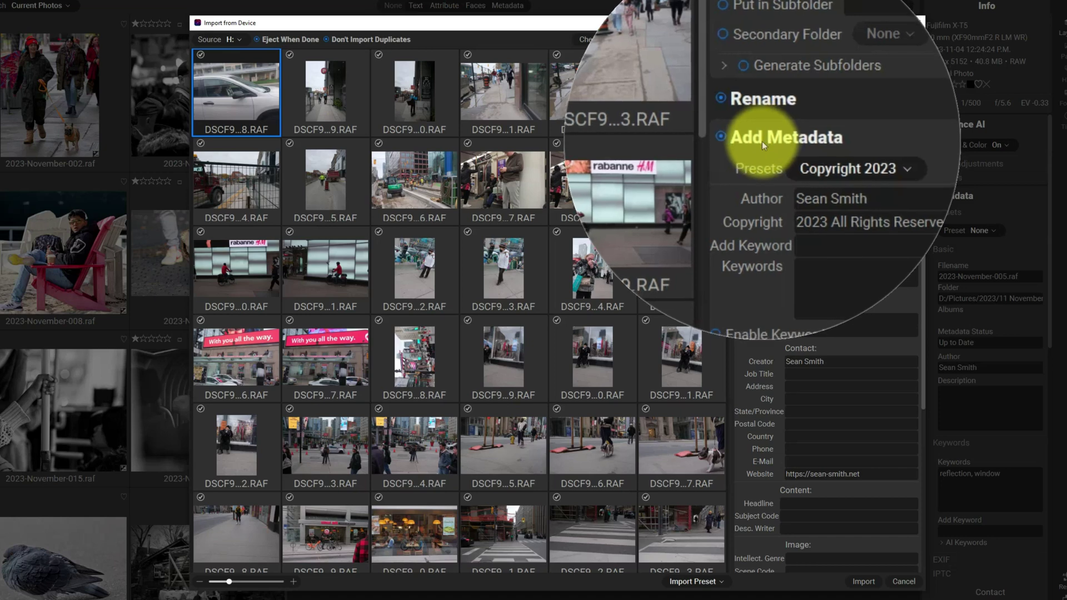
{"action": "left_click", "coordinate": [825, 155]}
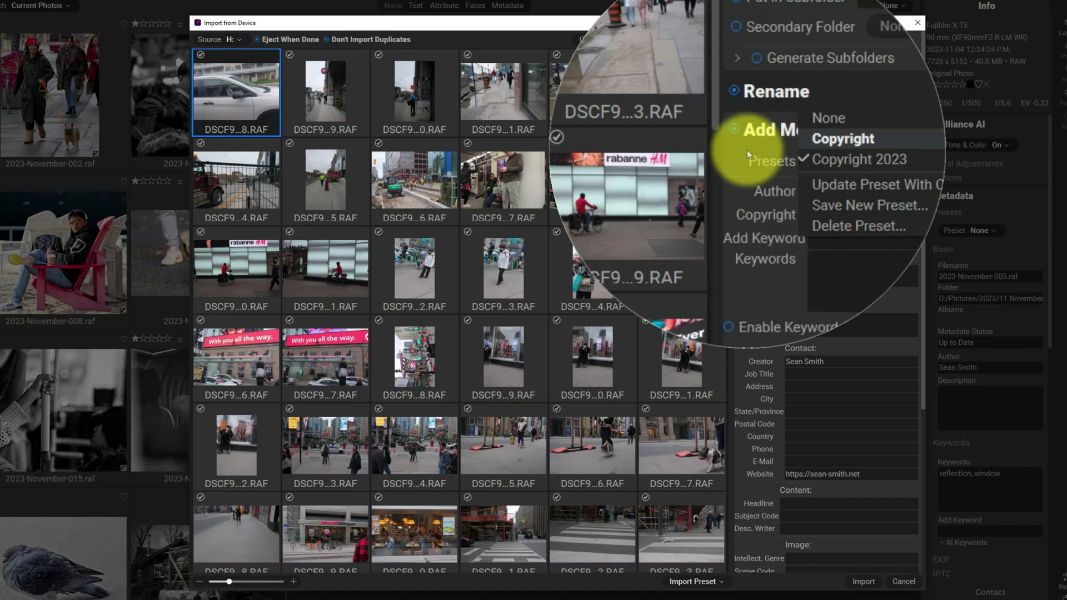
{"action": "left_click", "coordinate": [863, 124]}
{"action": "left_click", "coordinate": [863, 116]}
{"action": "left_click", "coordinate": [863, 117]}
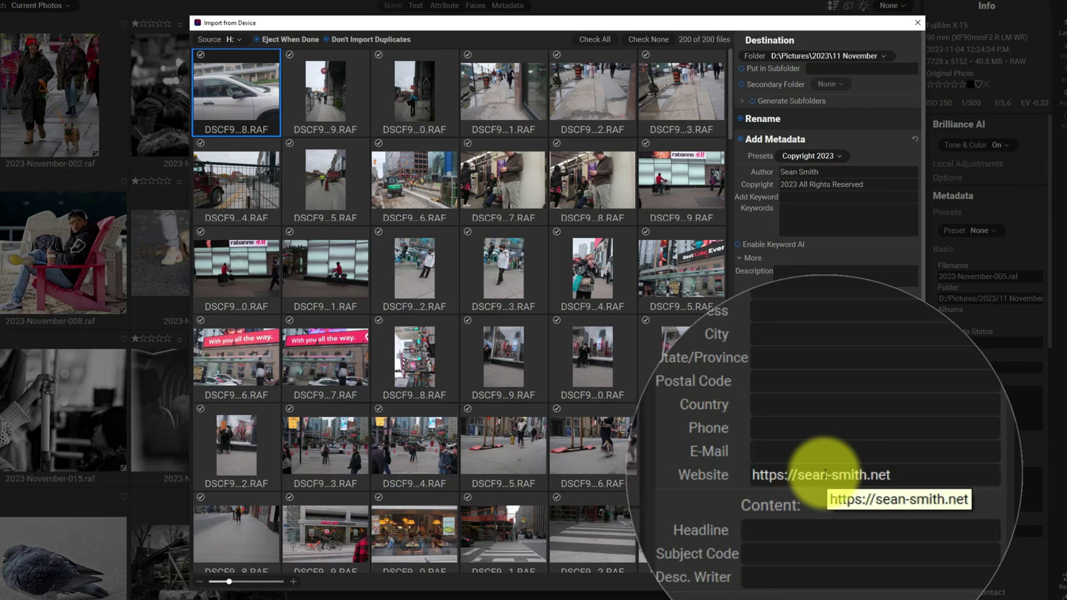
{"action": "scroll", "coordinate": [839, 475], "scroll_direction": "down", "scroll_amount": 4}
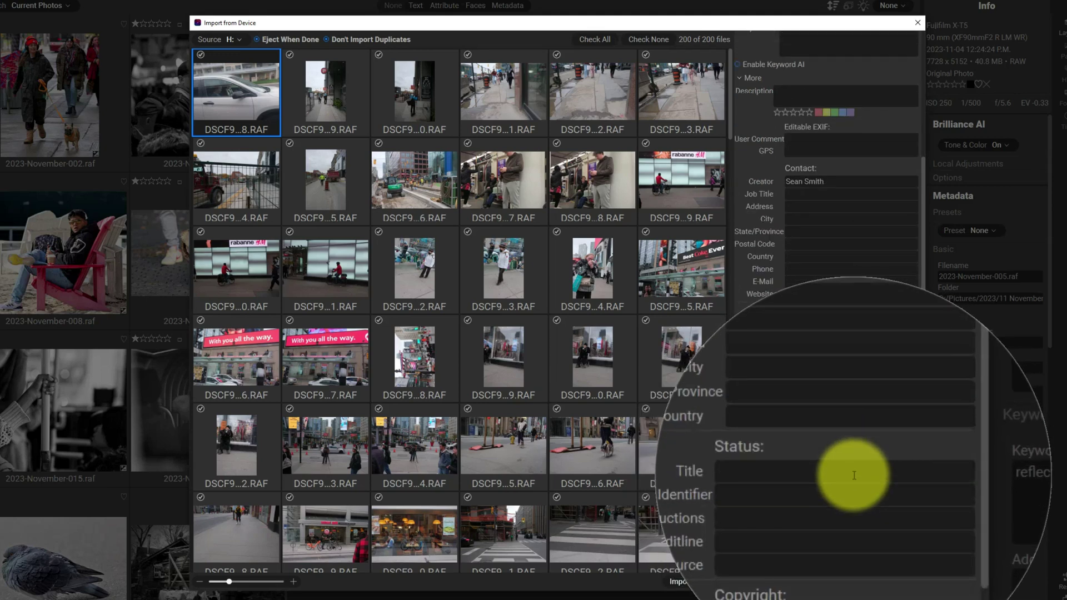
{"action": "scroll", "coordinate": [854, 475], "scroll_direction": "down", "scroll_amount": 1}
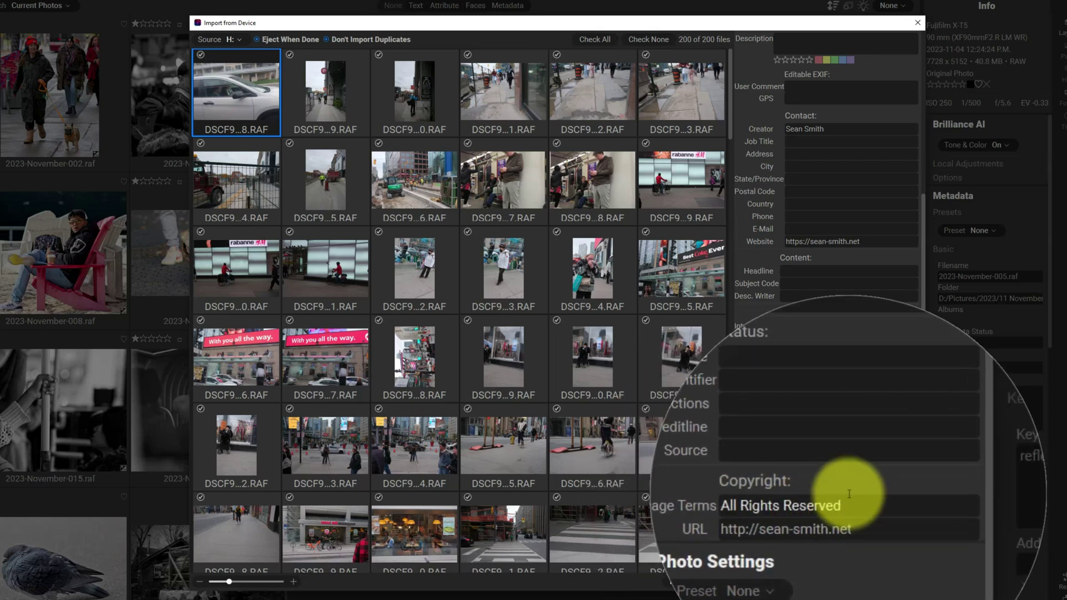
{"action": "scroll", "coordinate": [841, 439], "scroll_direction": "up", "scroll_amount": 5}
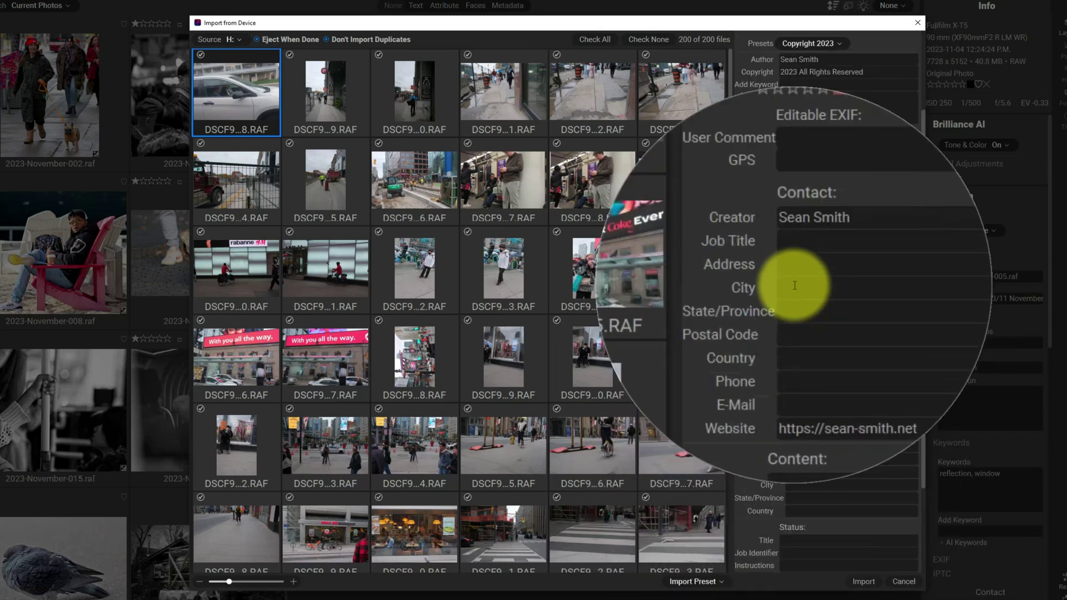
{"action": "scroll", "coordinate": [810, 310], "scroll_direction": "up", "scroll_amount": 3}
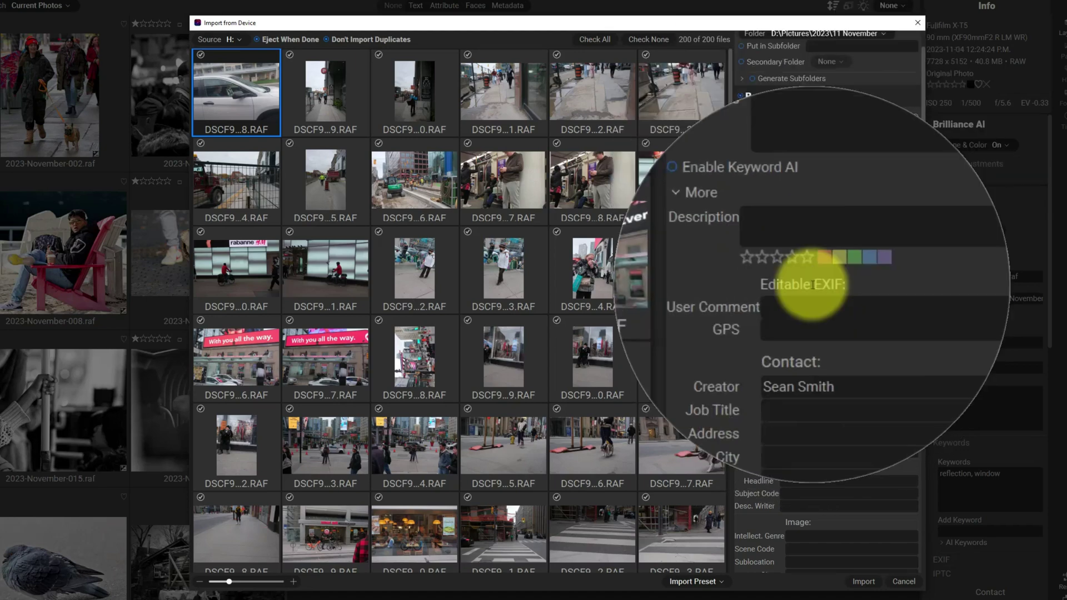
{"action": "scroll", "coordinate": [818, 311], "scroll_direction": "up", "scroll_amount": 1}
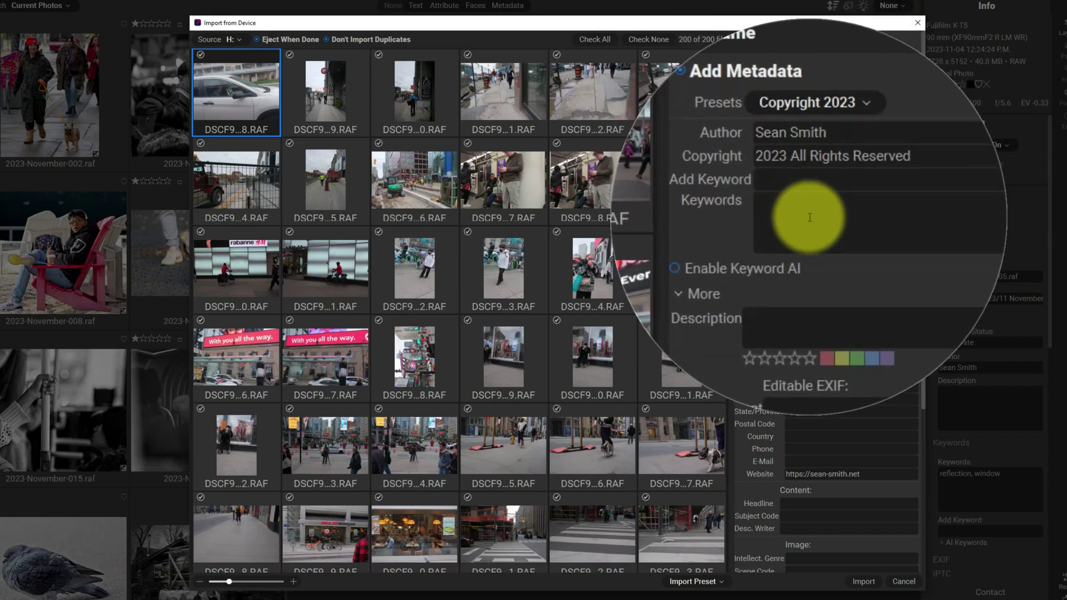
{"action": "left_click", "coordinate": [799, 212]}
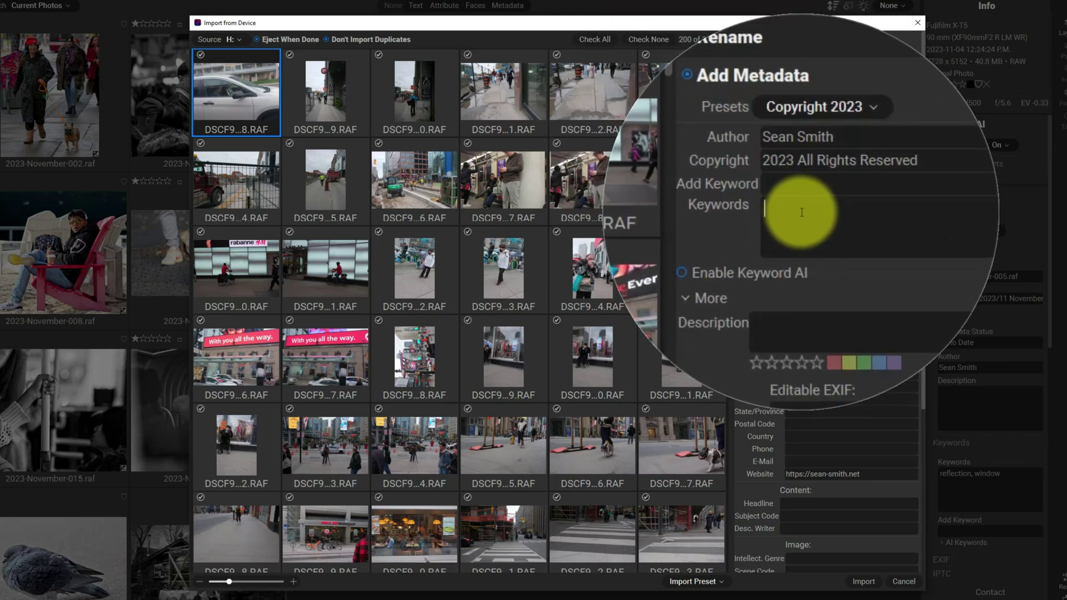
{"action": "type", "text": "vacation"}
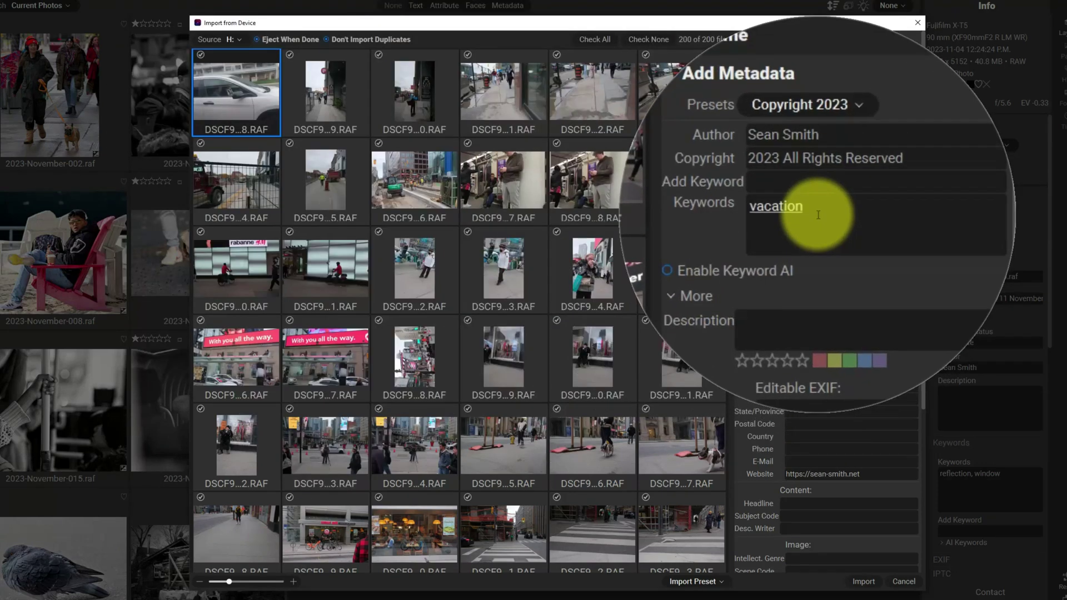
{"action": "key", "text": "ctrl+a"}
{"action": "key", "text": "BackSpace"}
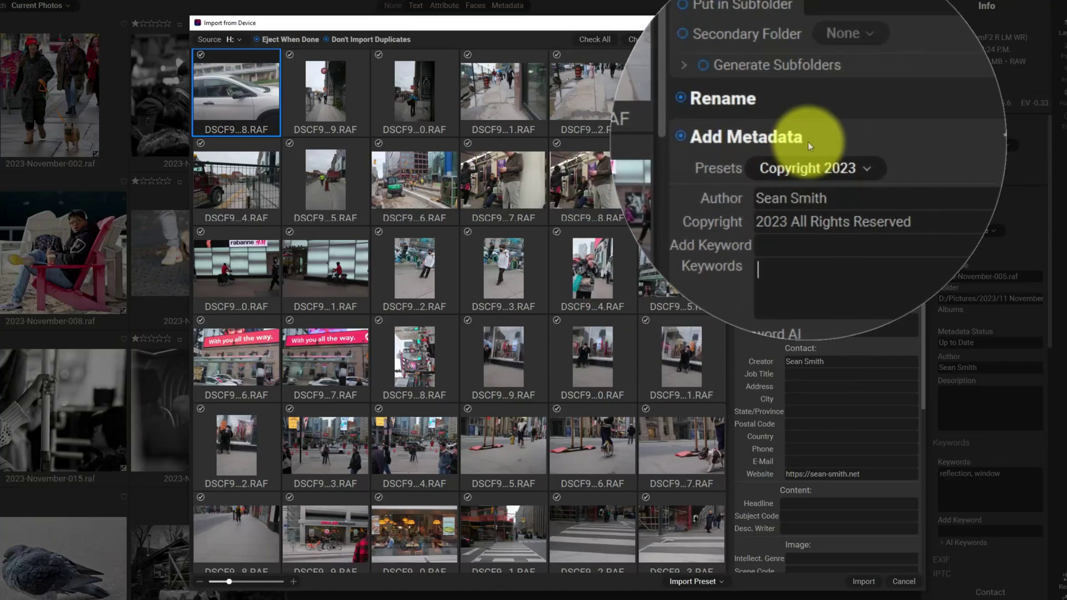
Collapse Add Metadata, browse the Add Preset list without choosing, then uncheck Photo Settings
{"action": "left_click", "coordinate": [850, 135]}
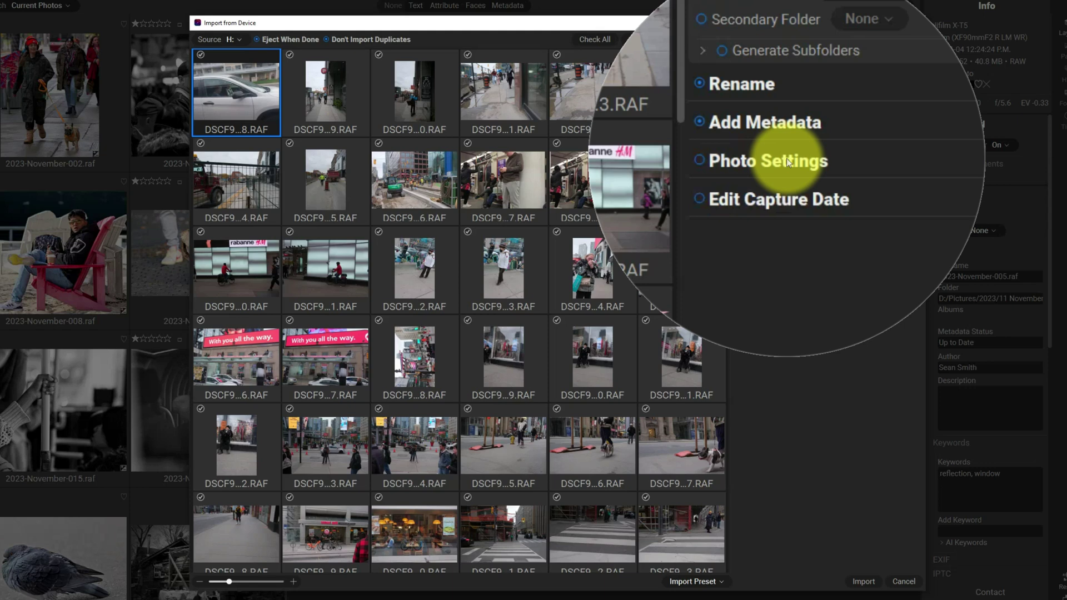
{"action": "left_click", "coordinate": [740, 161]}
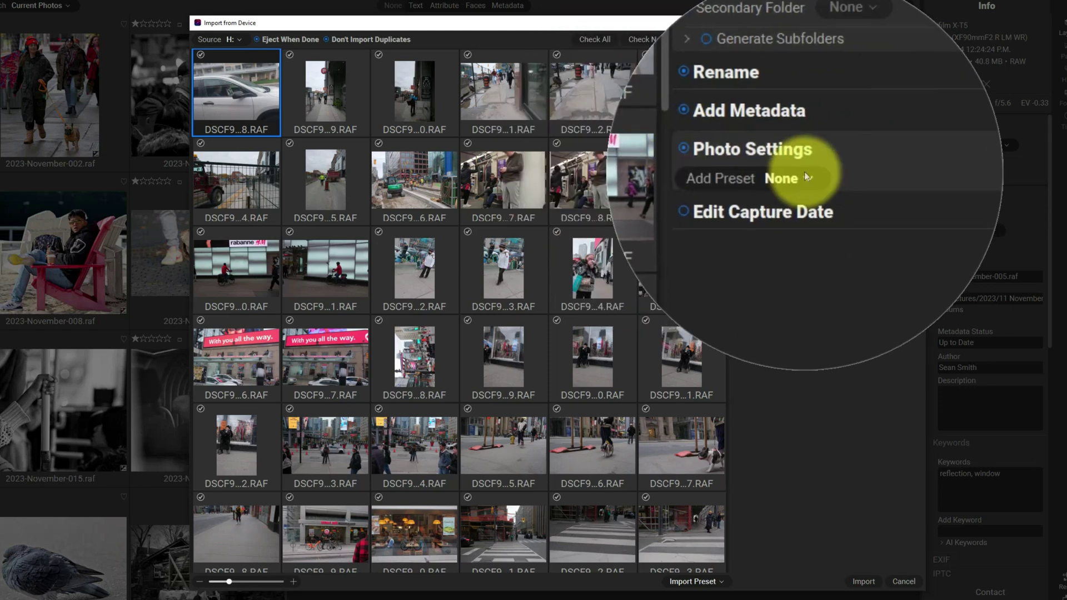
{"action": "left_click", "coordinate": [805, 172]}
{"action": "mouse_move", "coordinate": [811, 192]}
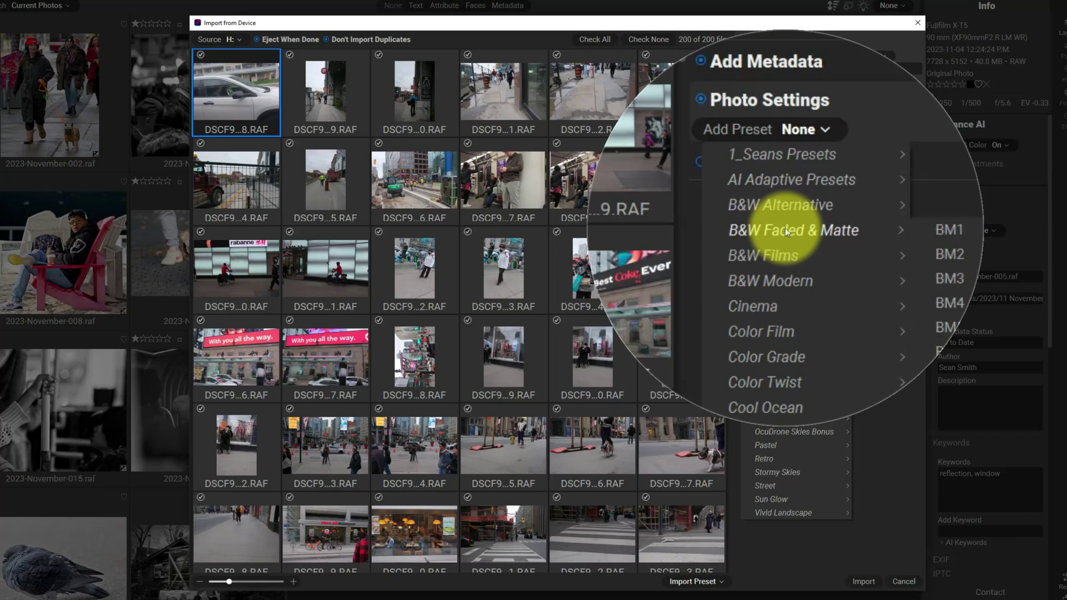
{"action": "mouse_move", "coordinate": [781, 298]}
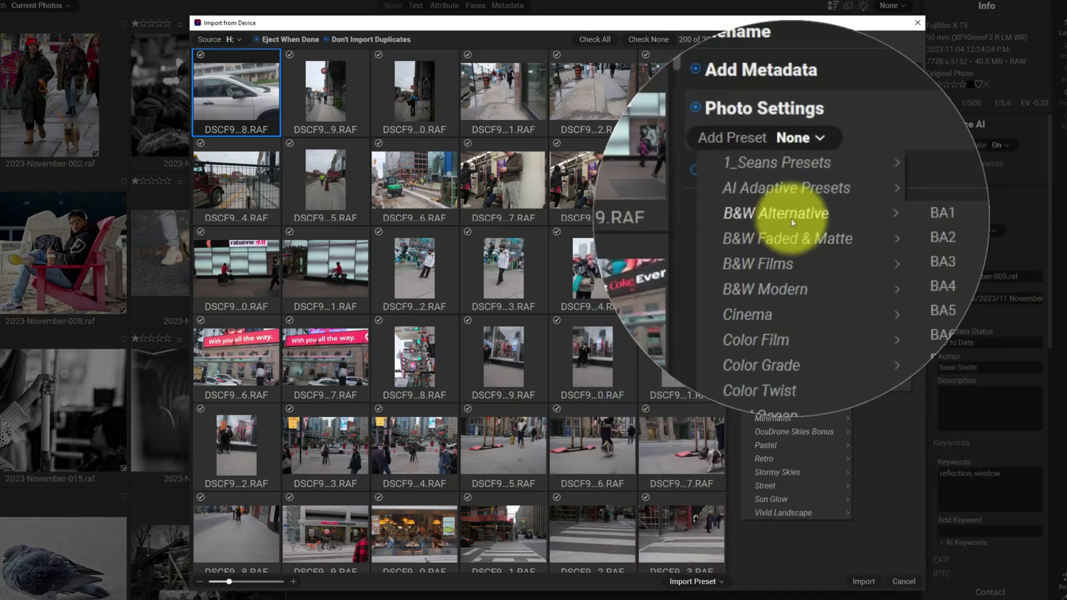
{"action": "left_click", "coordinate": [837, 162]}
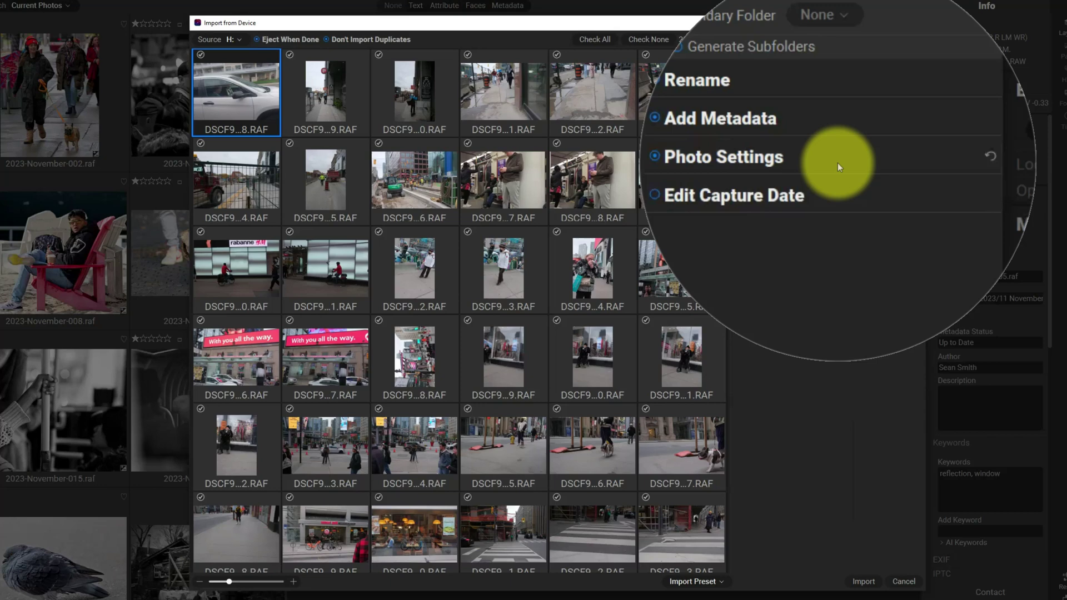
{"action": "left_click", "coordinate": [838, 163]}
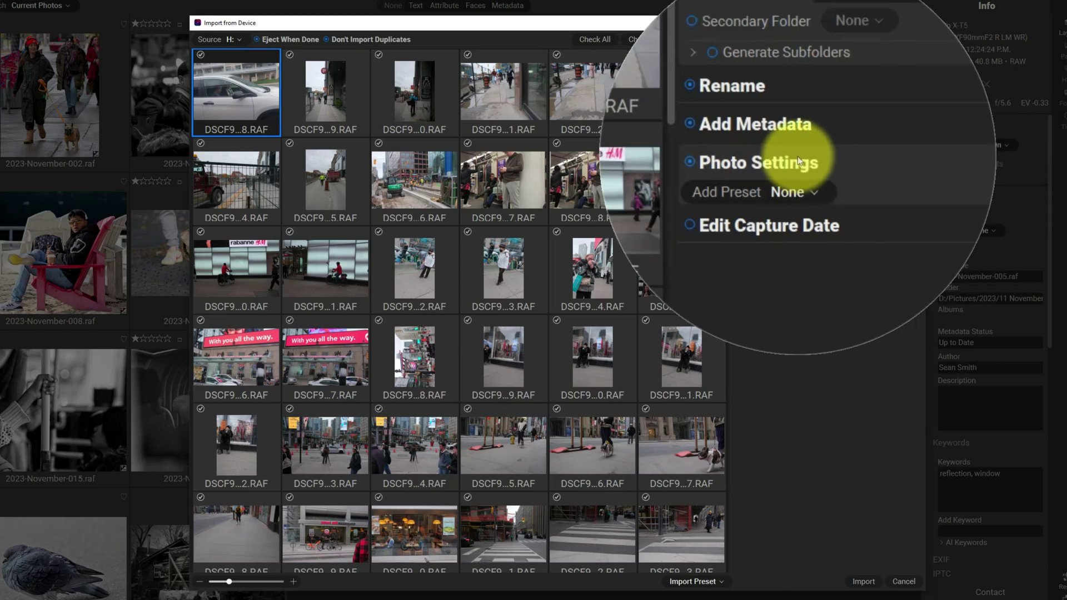
{"action": "left_click", "coordinate": [658, 156]}
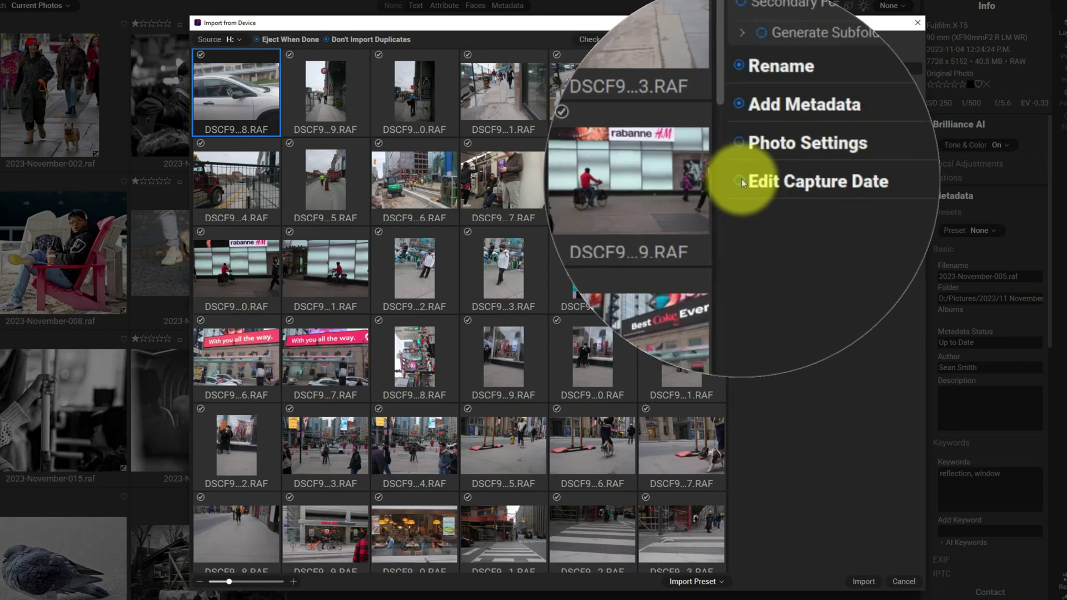
Turn on Edit Capture Date with the Adjust TimeZone adjustment type, leaving the offset unchanged
{"action": "left_click", "coordinate": [783, 182]}
{"action": "left_click", "coordinate": [716, 179]}
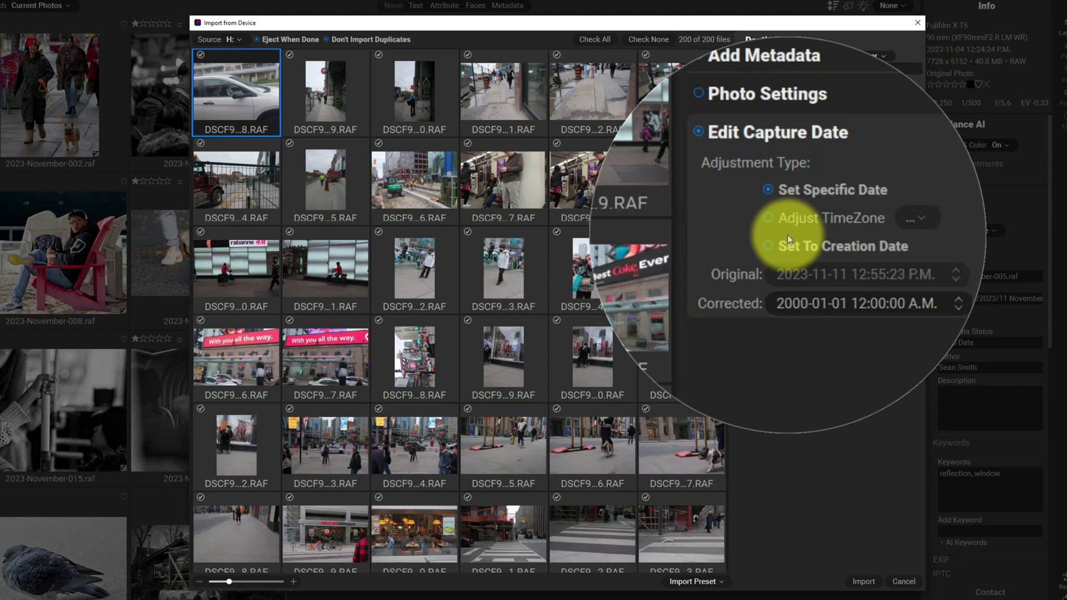
{"action": "left_click", "coordinate": [787, 227]}
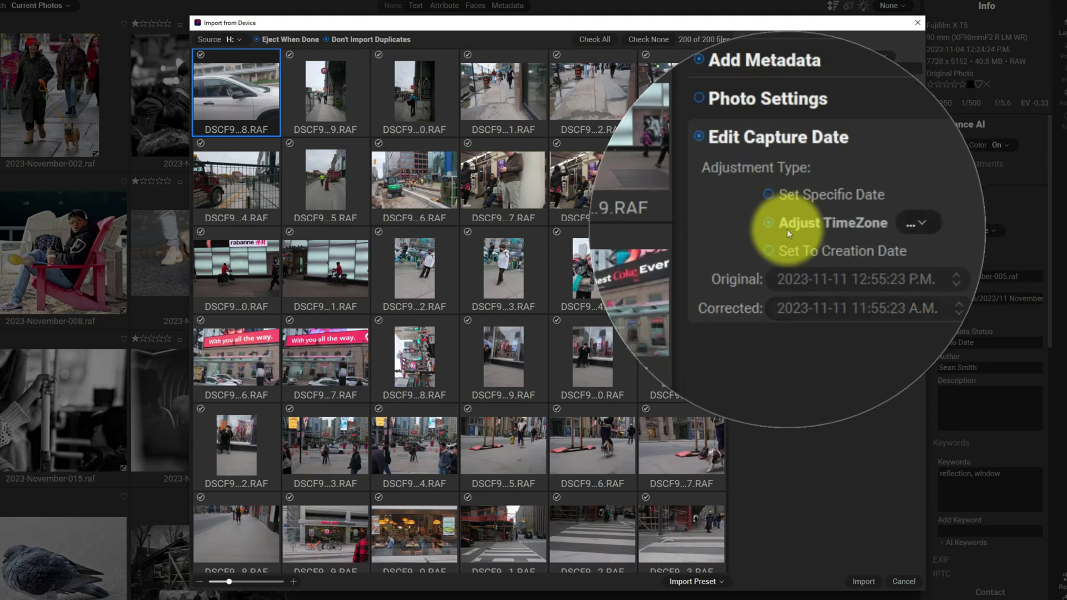
{"action": "left_click", "coordinate": [786, 239]}
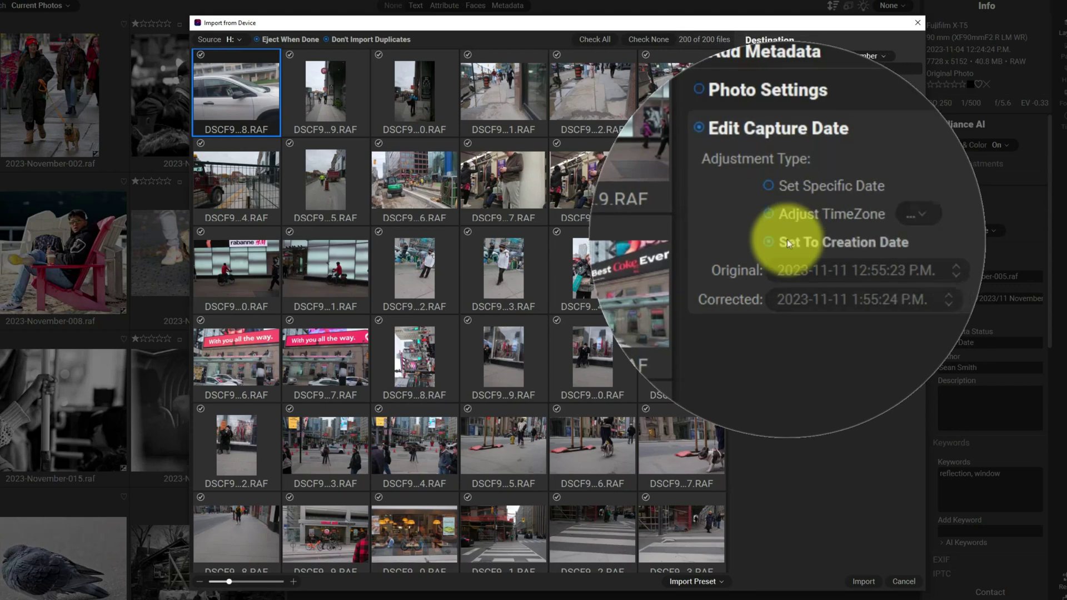
{"action": "left_click", "coordinate": [811, 225]}
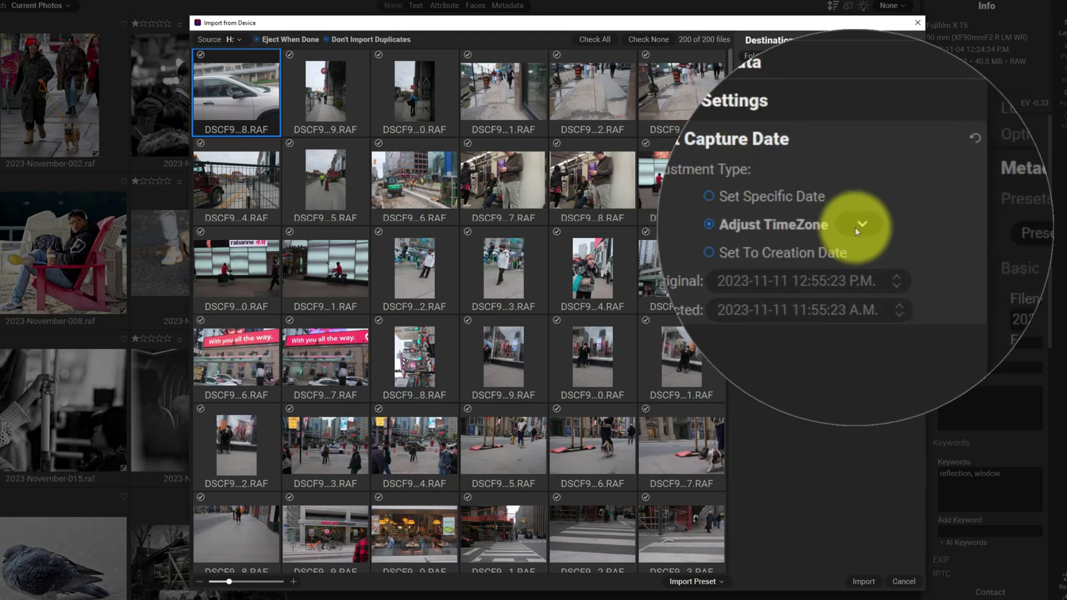
{"action": "left_click", "coordinate": [856, 229]}
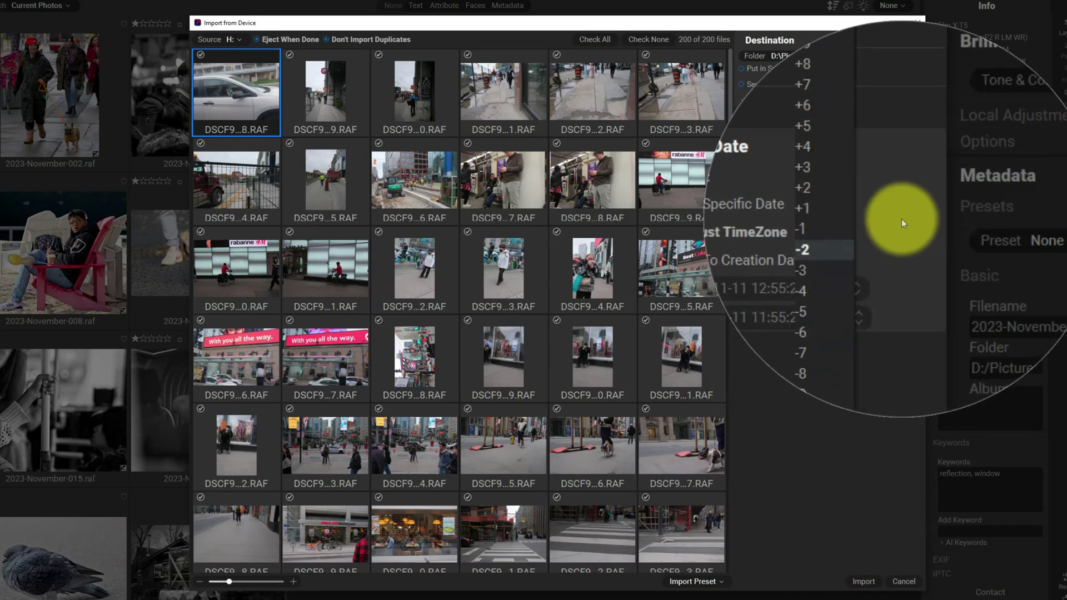
{"action": "left_click", "coordinate": [901, 219]}
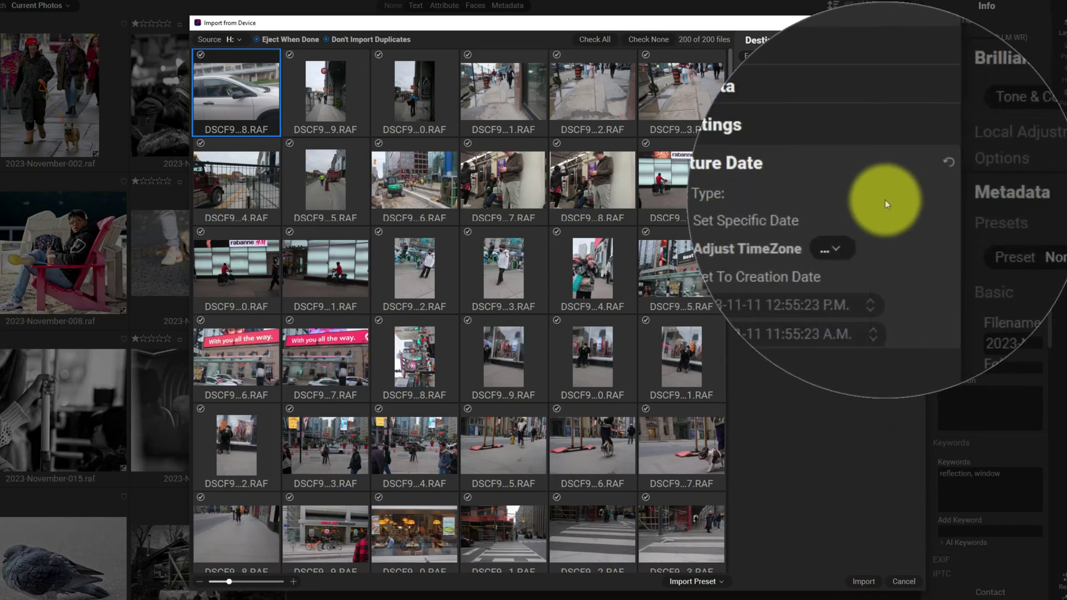
{"action": "left_click", "coordinate": [848, 224]}
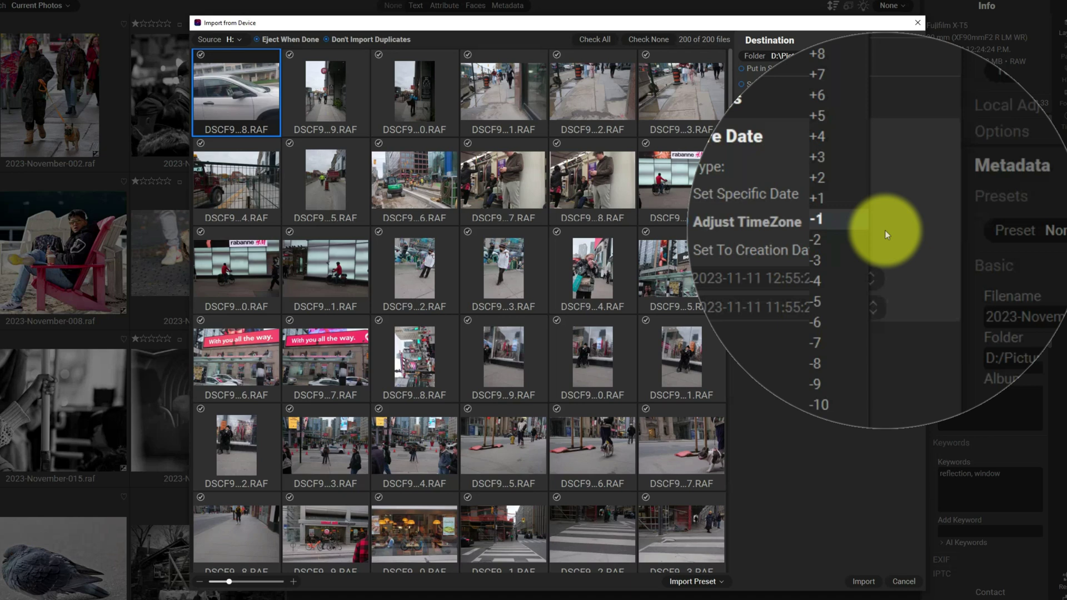
{"action": "left_click", "coordinate": [885, 230]}
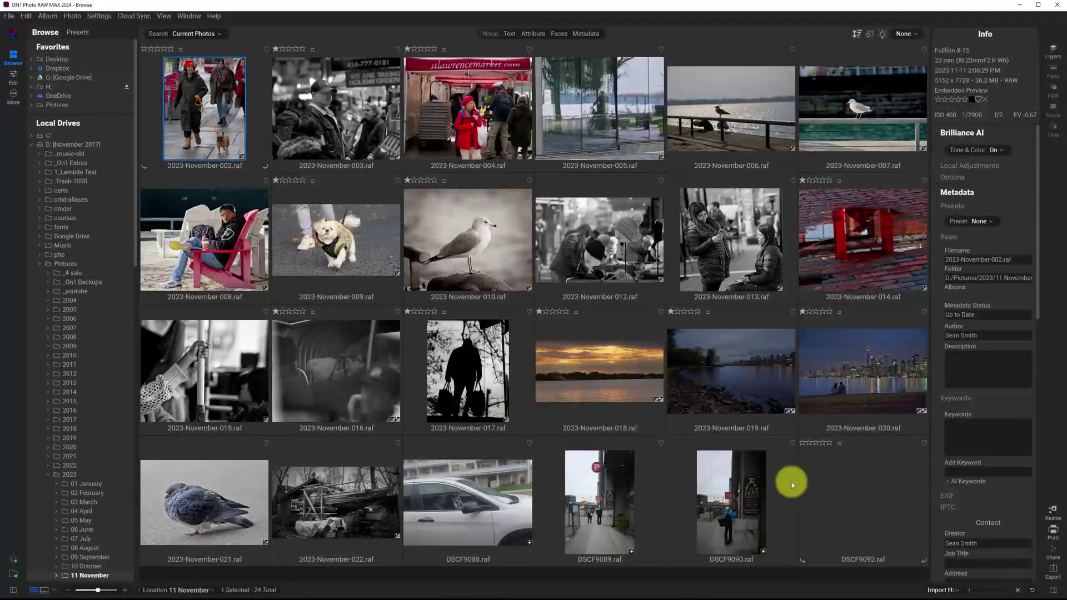
{"action": "scroll", "coordinate": [783, 482], "scroll_direction": "down", "scroll_amount": 2}
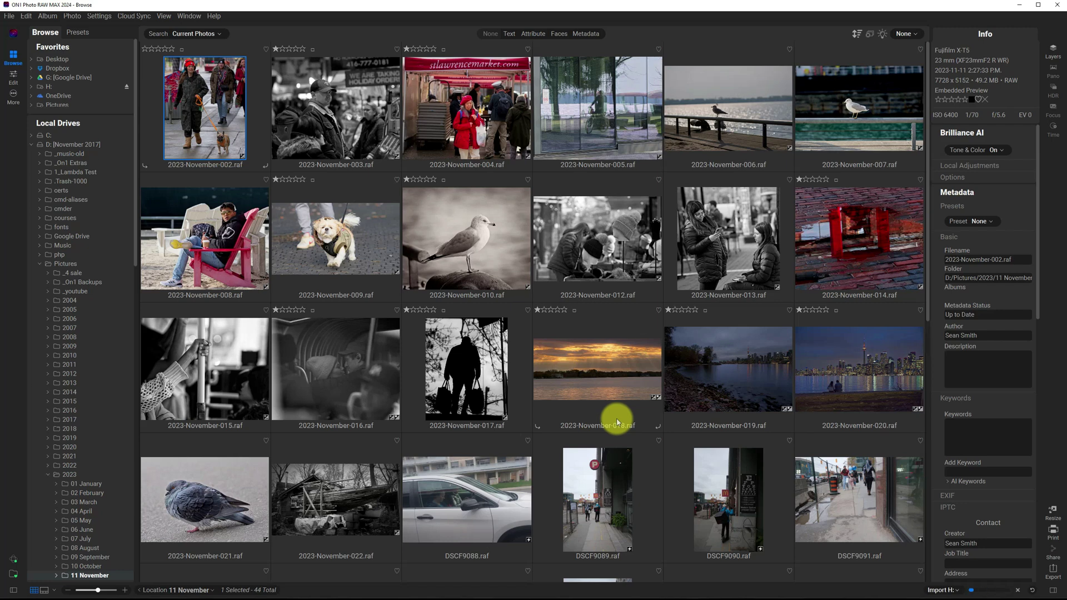
Filter the November photos with a text search for 'dscf'
{"action": "left_click", "coordinate": [509, 34]}
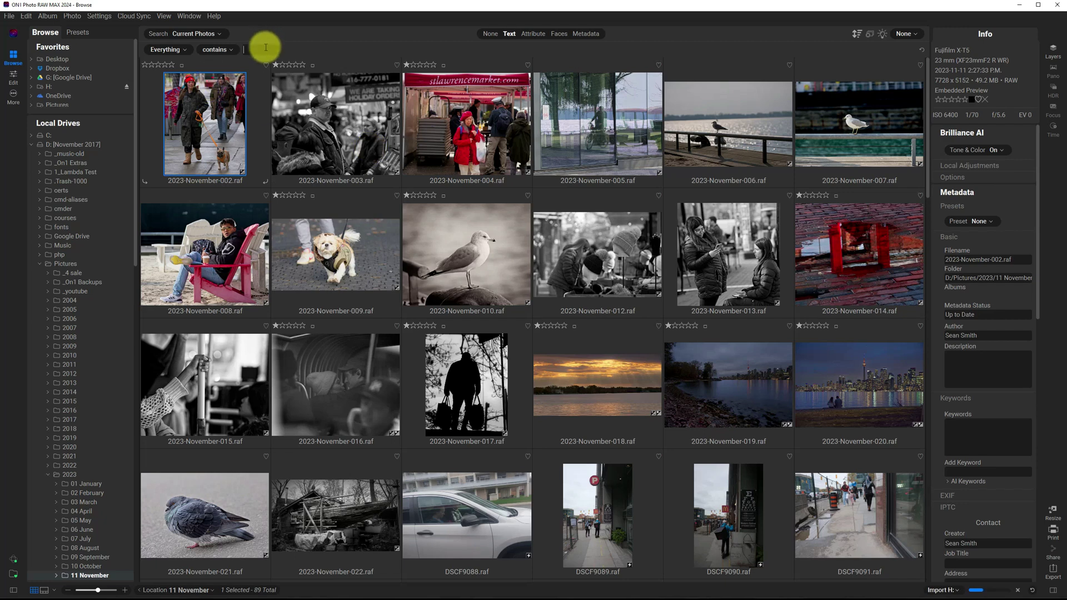
{"action": "type", "text": "dscf"}
{"action": "key", "text": "Return"}
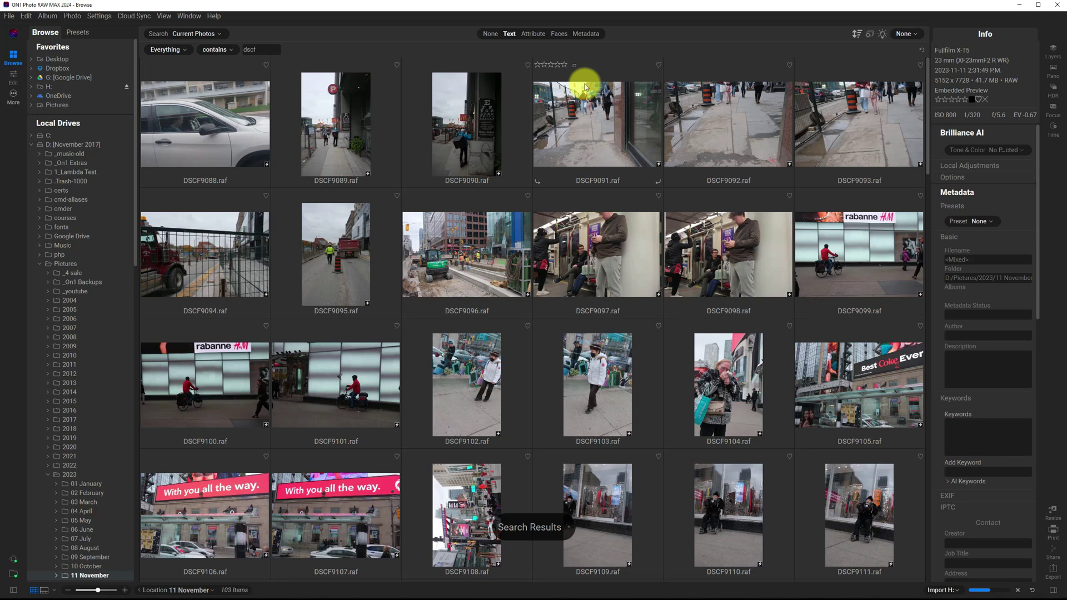
Select the DSCF9088 thumbnail in the filtered grid
{"action": "left_click", "coordinate": [205, 110]}
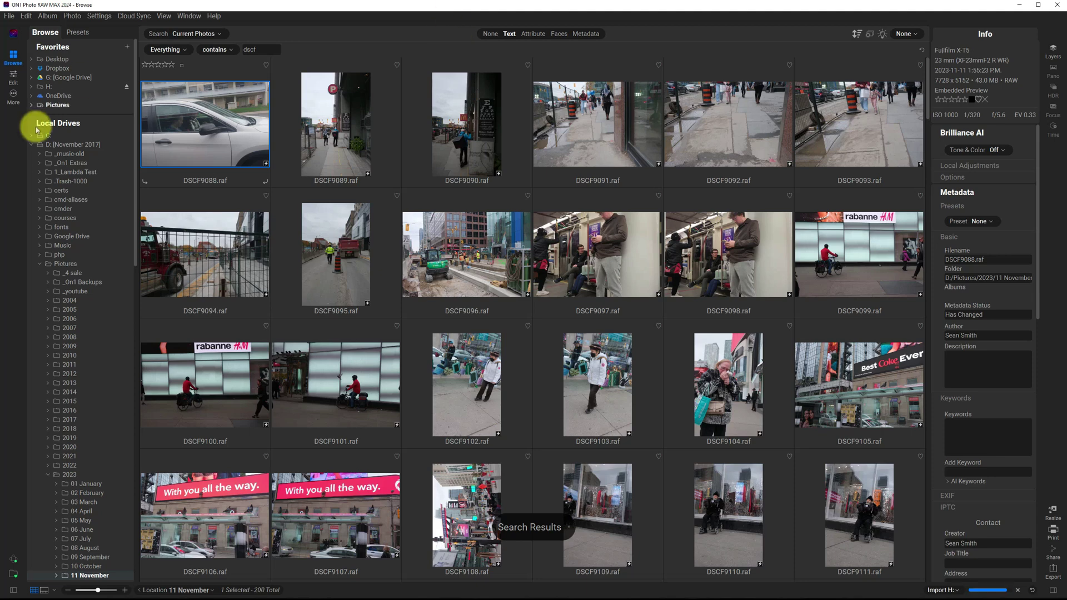
Enable Auto Advance in the Photo menu and move on to DSCF9089
{"action": "left_click", "coordinate": [71, 16]}
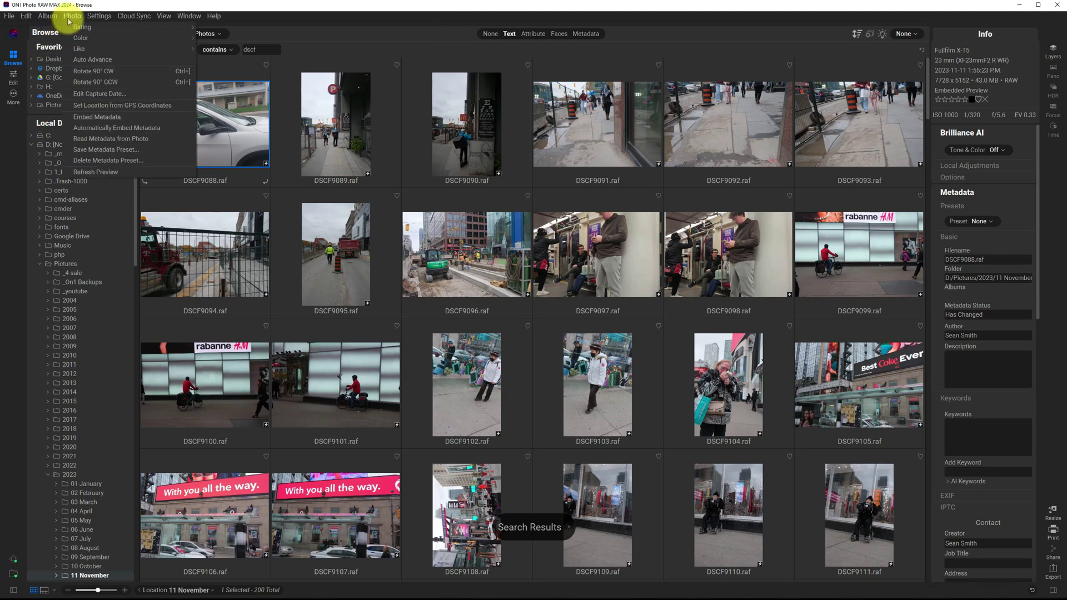
{"action": "left_click", "coordinate": [80, 60]}
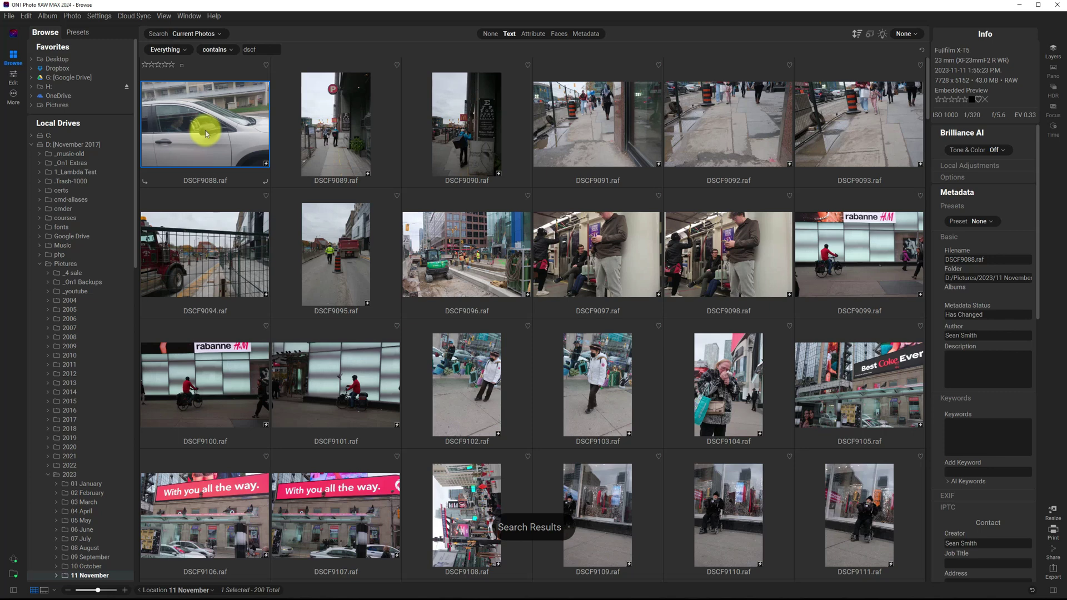
{"action": "key", "text": "Right"}
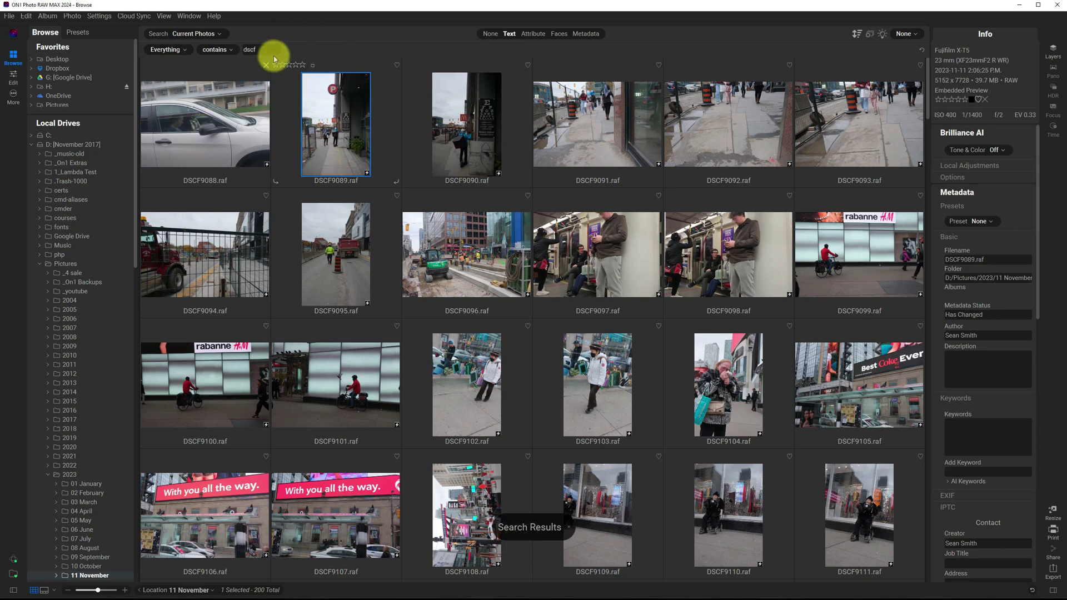
Open DSCF9089 in Detail view and reject the street shots through DSCF9095 with X
{"action": "double_click", "coordinate": [328, 132]}
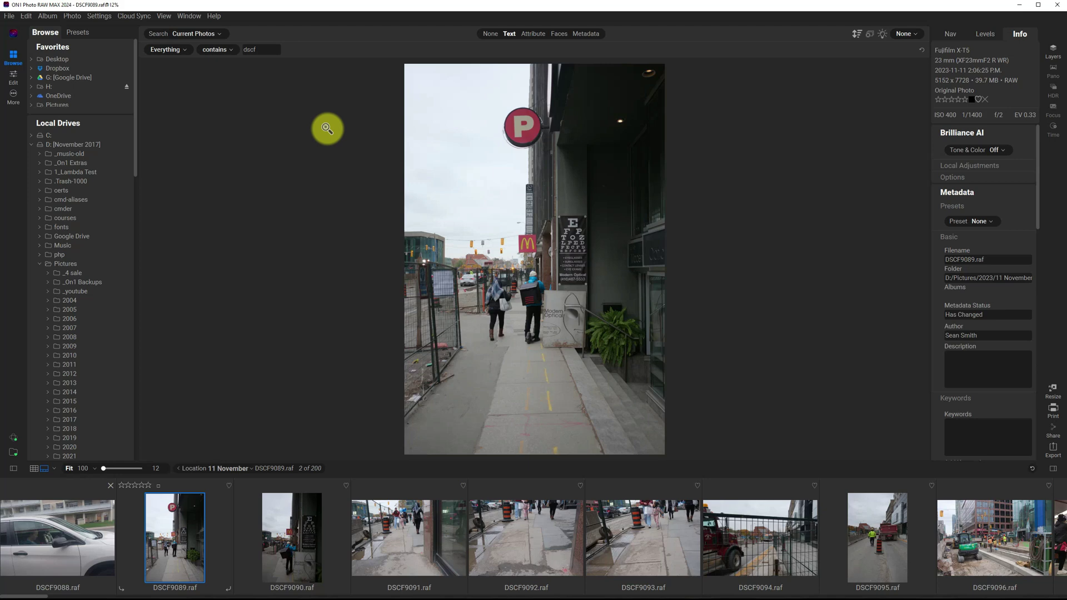
{"action": "key", "text": "x"}
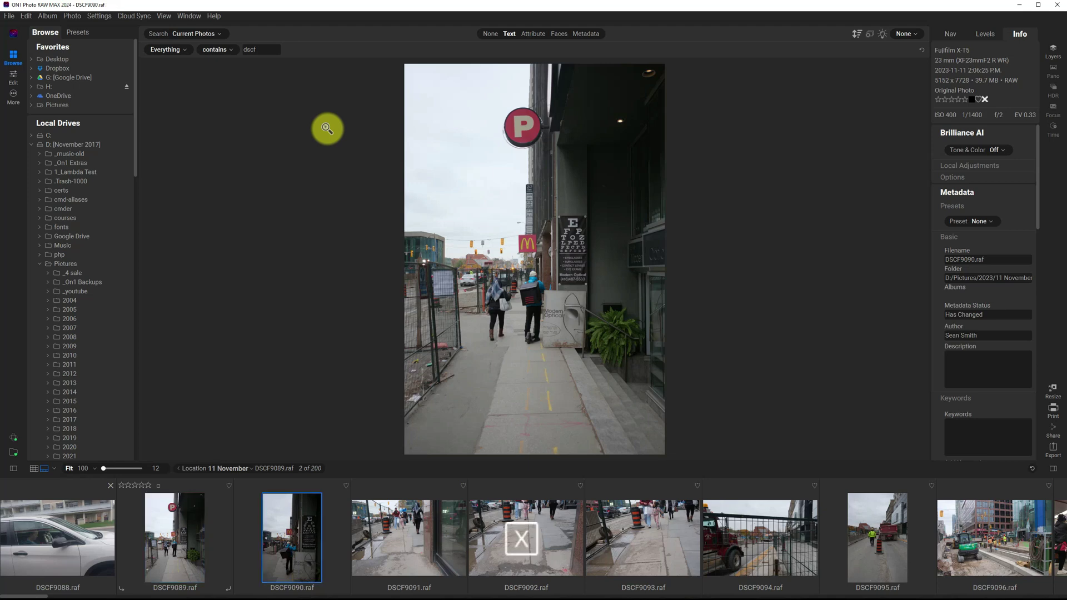
{"action": "key", "text": "Right"}
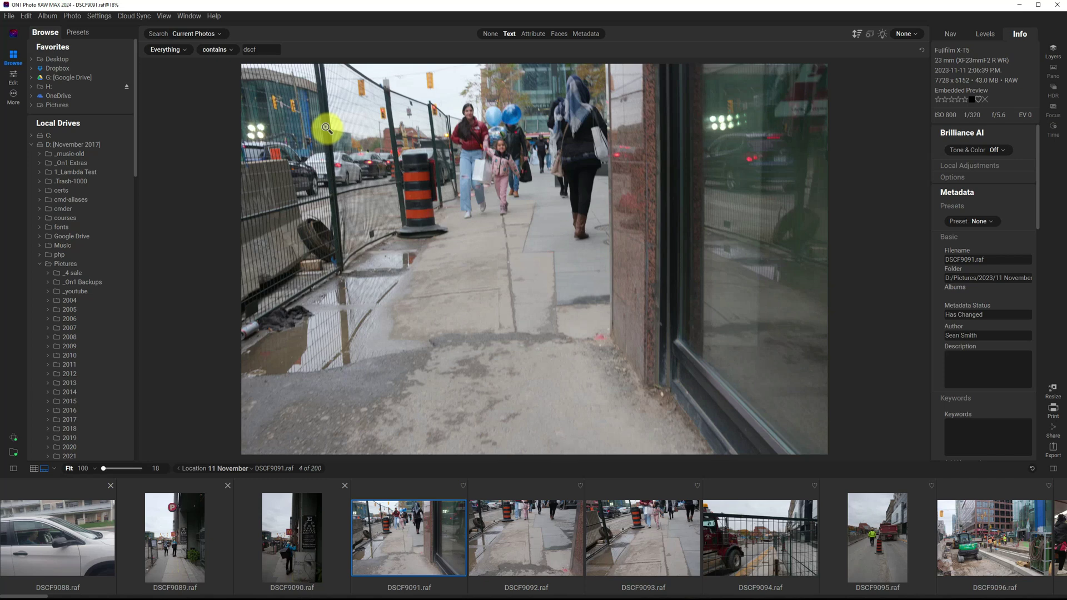
{"action": "key", "text": "x"}
{"action": "key", "text": "x"}
{"action": "key", "text": "Right"}
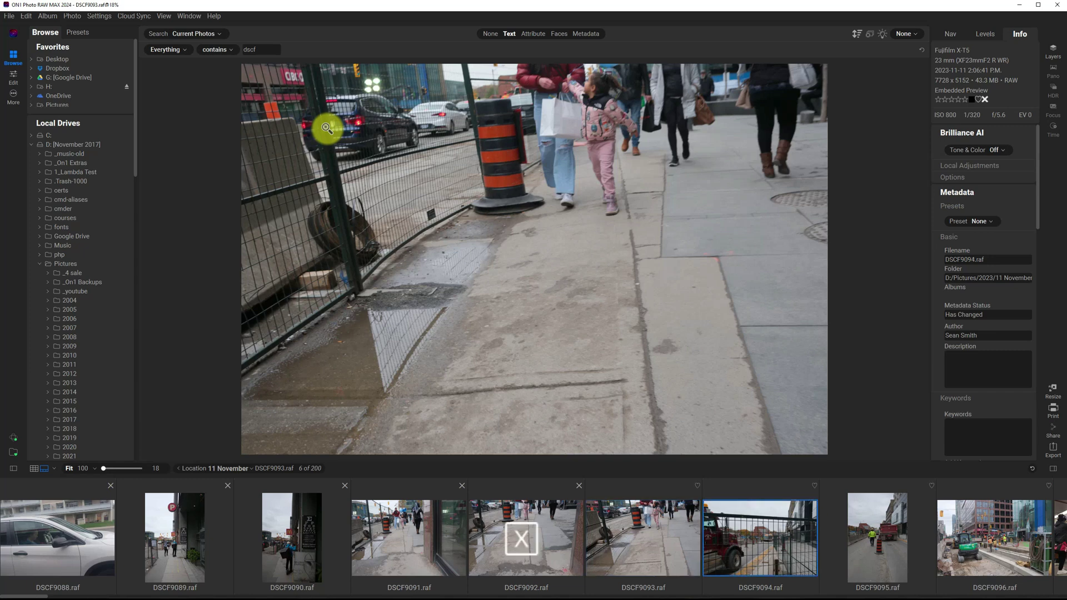
{"action": "key", "text": "x"}
{"action": "key", "text": "x"}
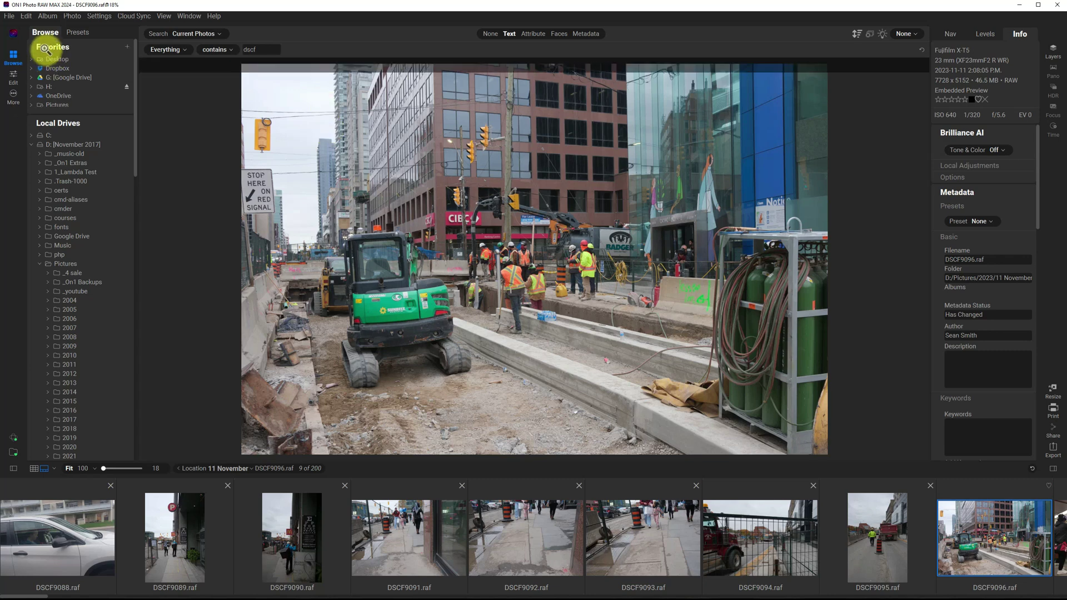
Uncheck Auto Advance in the Photo menu
{"action": "left_click", "coordinate": [70, 16]}
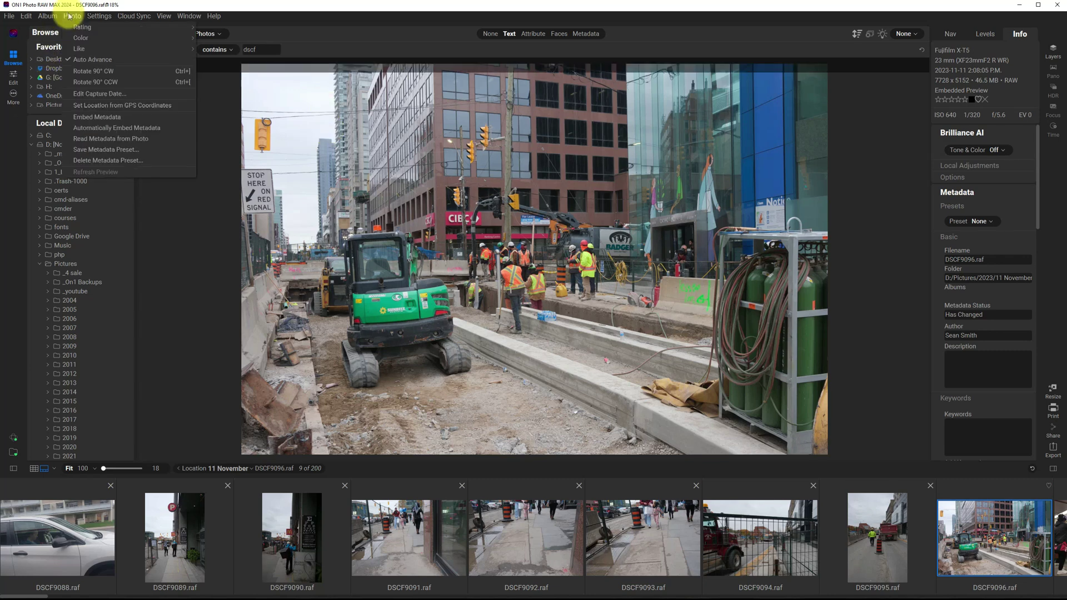
{"action": "left_click", "coordinate": [73, 60]}
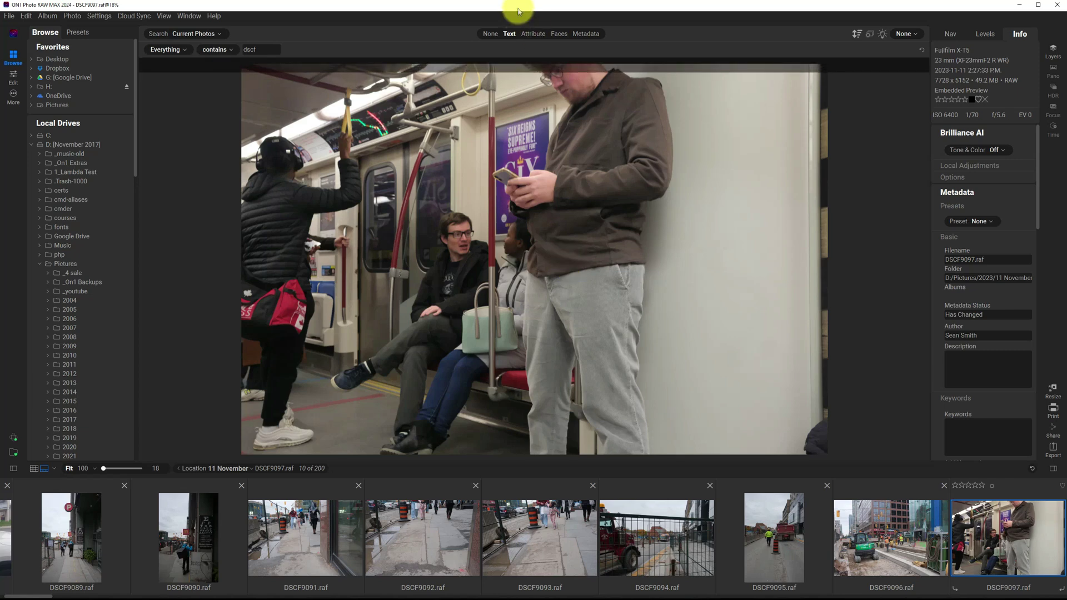
Reject subway shots DSCF9097 and DSCF9098, advancing to DSCF9099
{"action": "key", "text": "x"}
{"action": "key", "text": "Right"}
{"action": "key", "text": "x"}
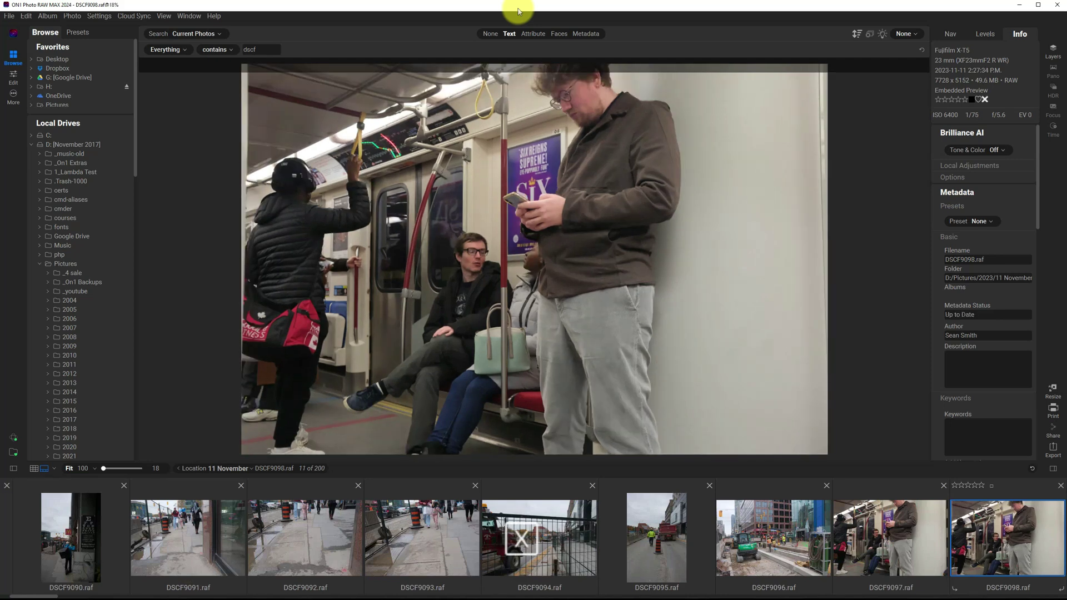
{"action": "key", "text": "Right"}
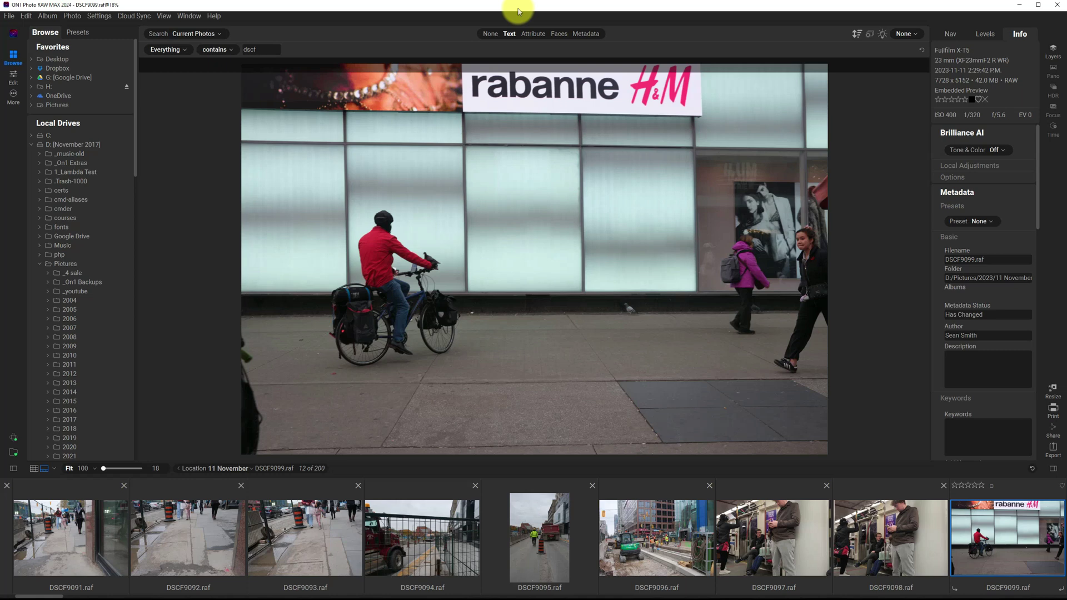
Flip back and forth between cyclist shots DSCF9099, DSCF9100 and DSCF9101, ending on DSCF9101
{"action": "key", "text": "Right"}
{"action": "key", "text": "Right"}
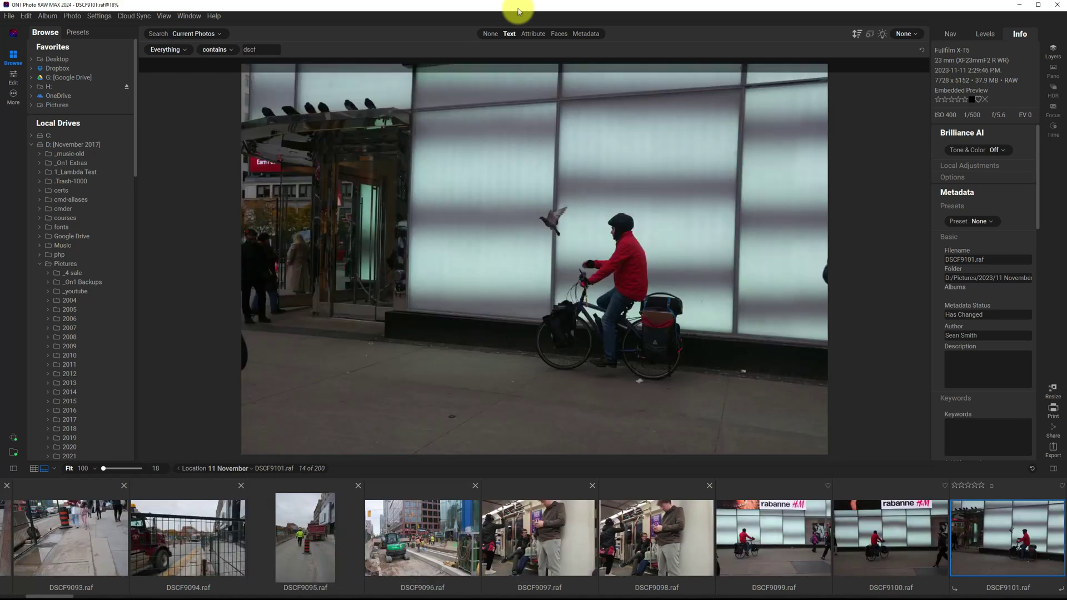
{"action": "key", "text": "Left"}
{"action": "key", "text": "Left"}
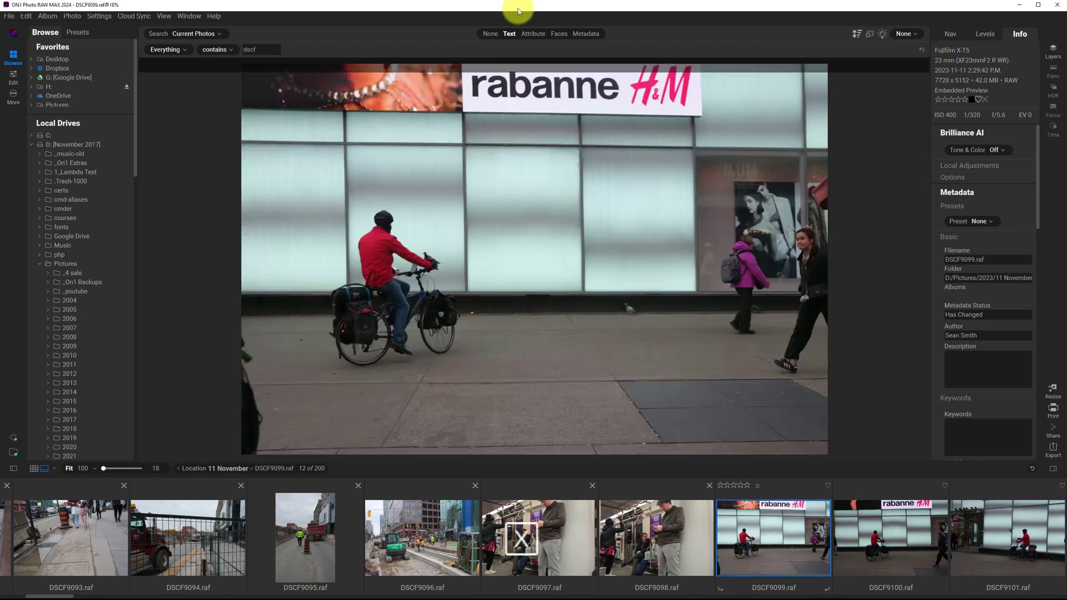
{"action": "key", "text": "Right"}
{"action": "key", "text": "Right"}
{"action": "key", "text": "Right"}
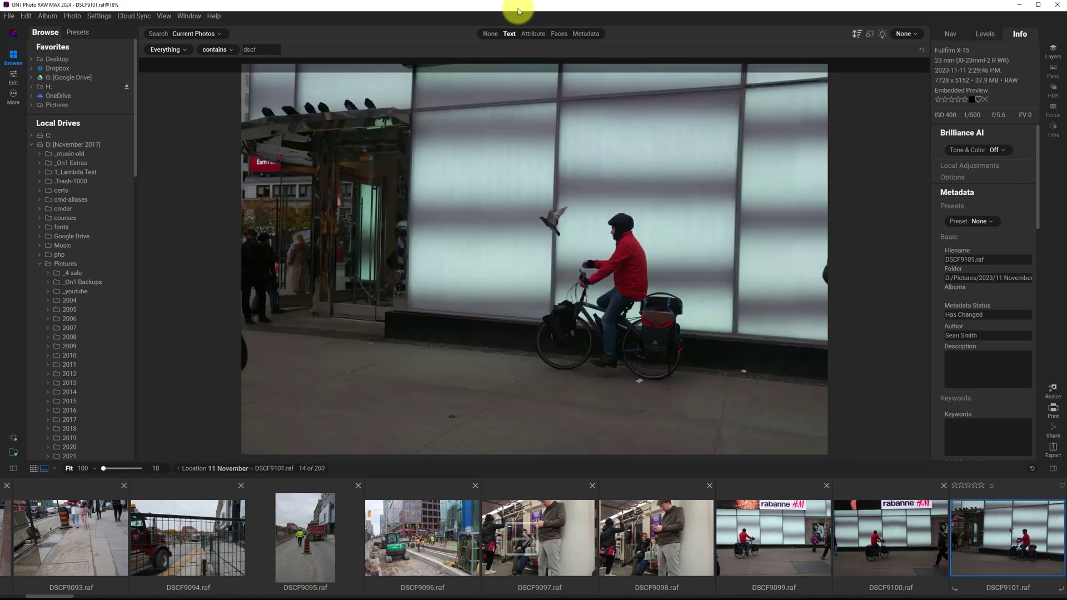
{"action": "key", "text": "Left"}
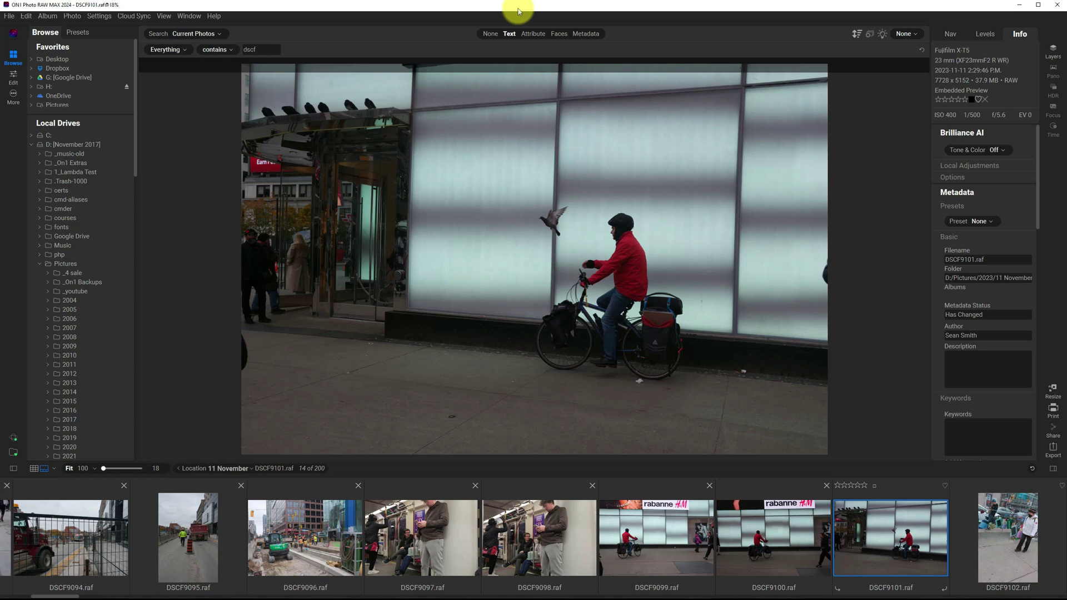
{"action": "key", "text": "1"}
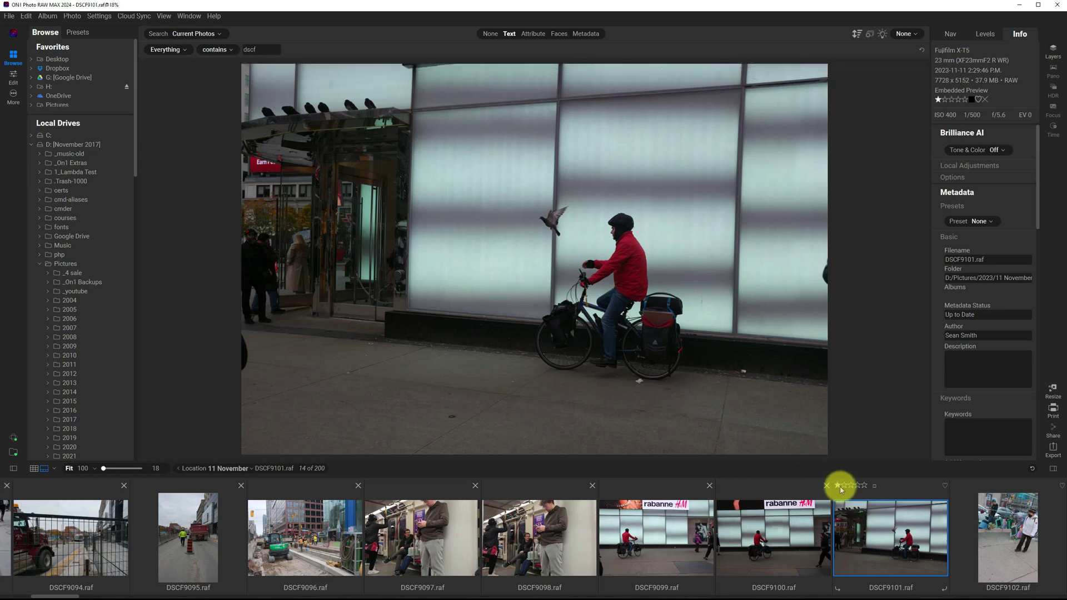
{"action": "key", "text": "5"}
{"action": "key", "text": "0"}
{"action": "key", "text": "5"}
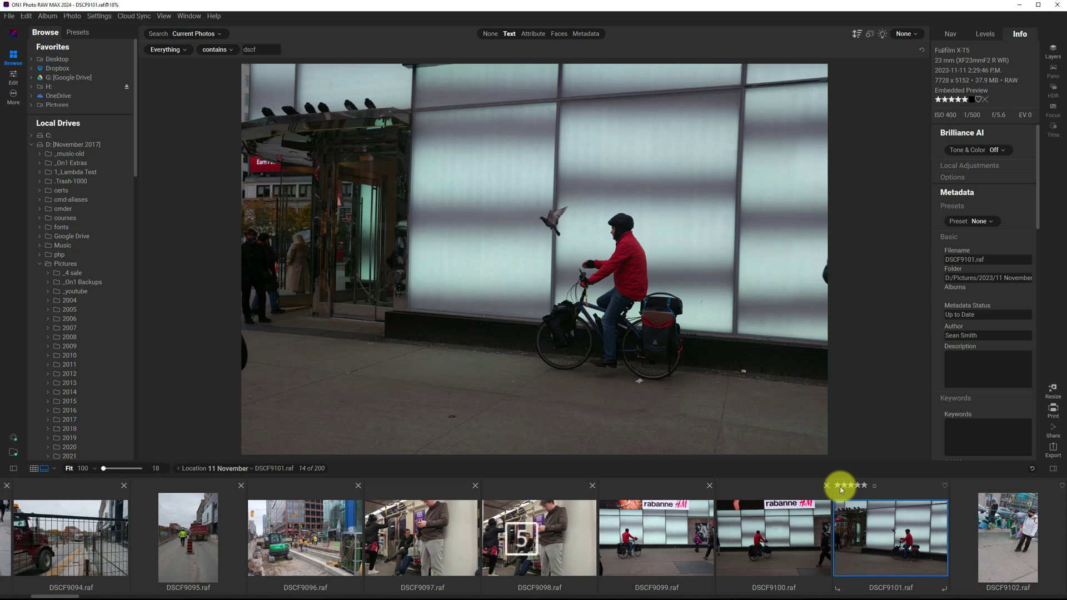
{"action": "key", "text": "0"}
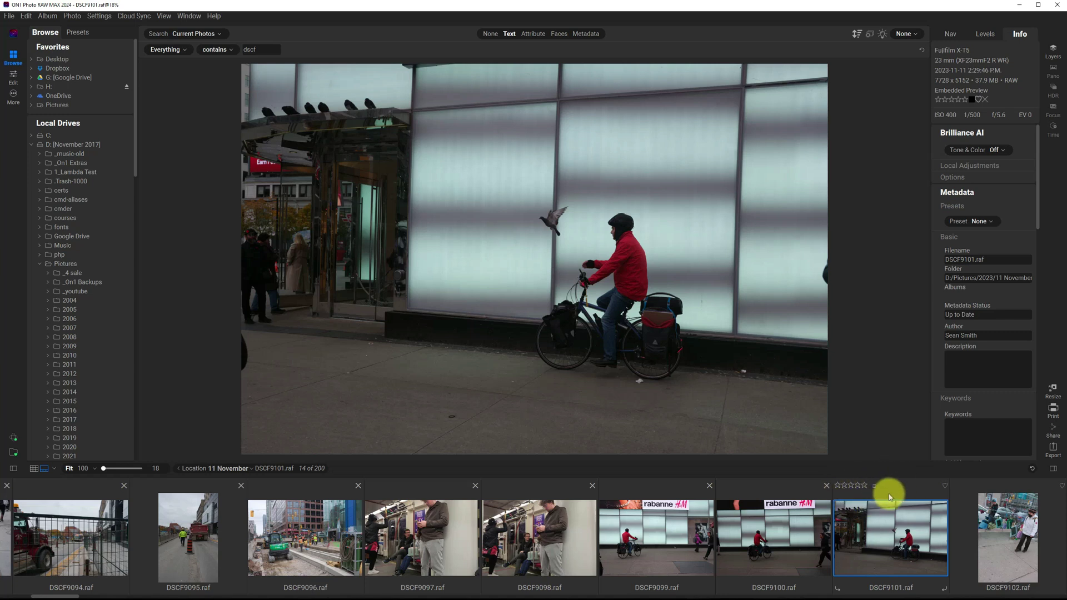
Label DSCF9101 green first, then switch its colour label to purple
{"action": "key", "text": "8"}
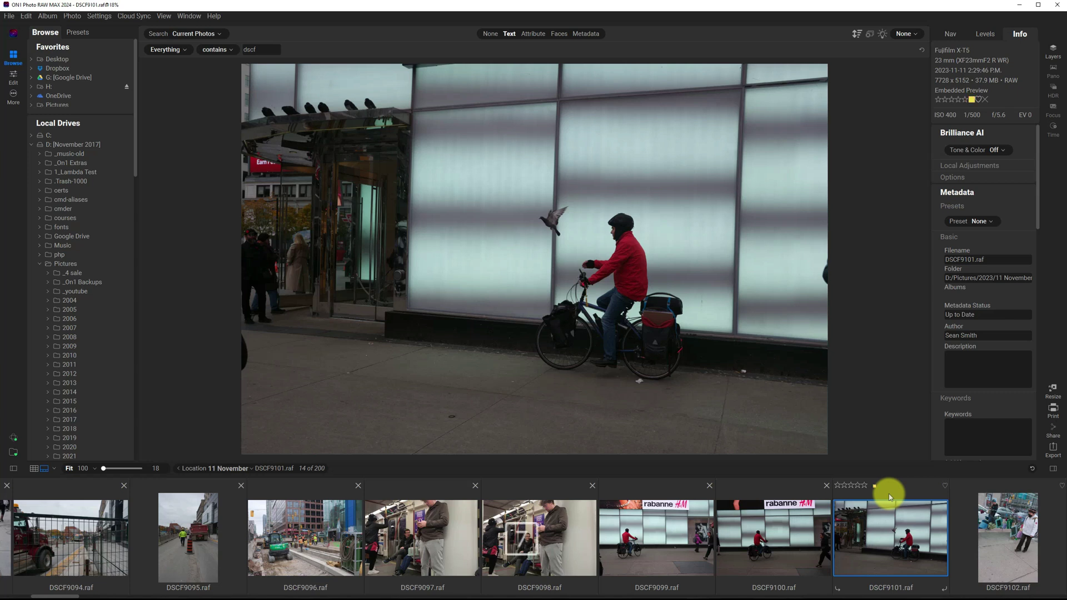
{"action": "key", "text": "9"}
{"action": "key", "text": "0"}
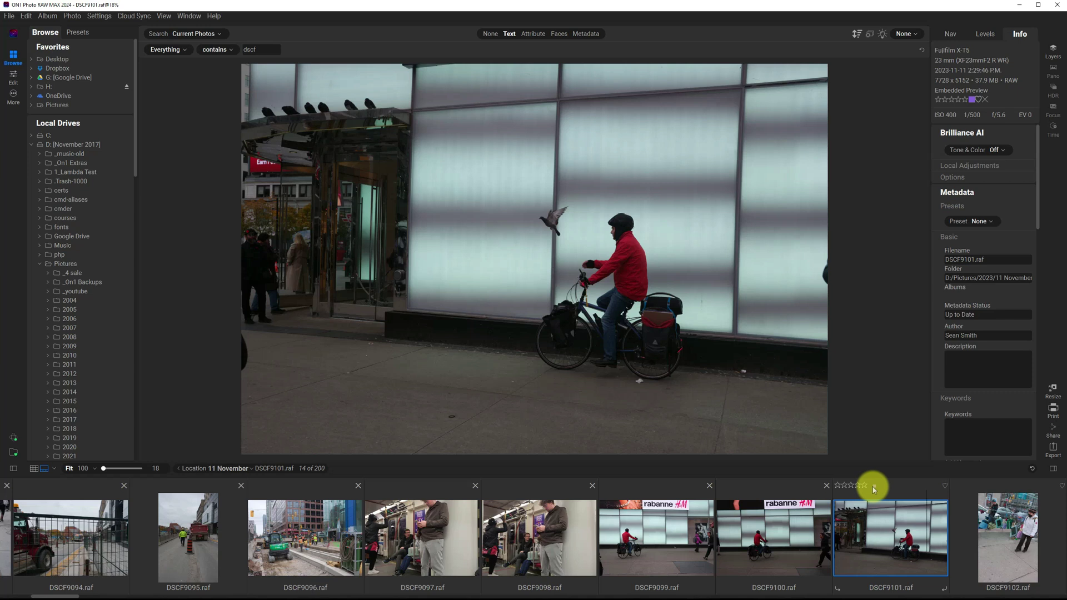
Clear DSCF9101's colour label after briefly trying other labels, leaving it unlabelled and unrated
{"action": "left_click", "coordinate": [874, 487]}
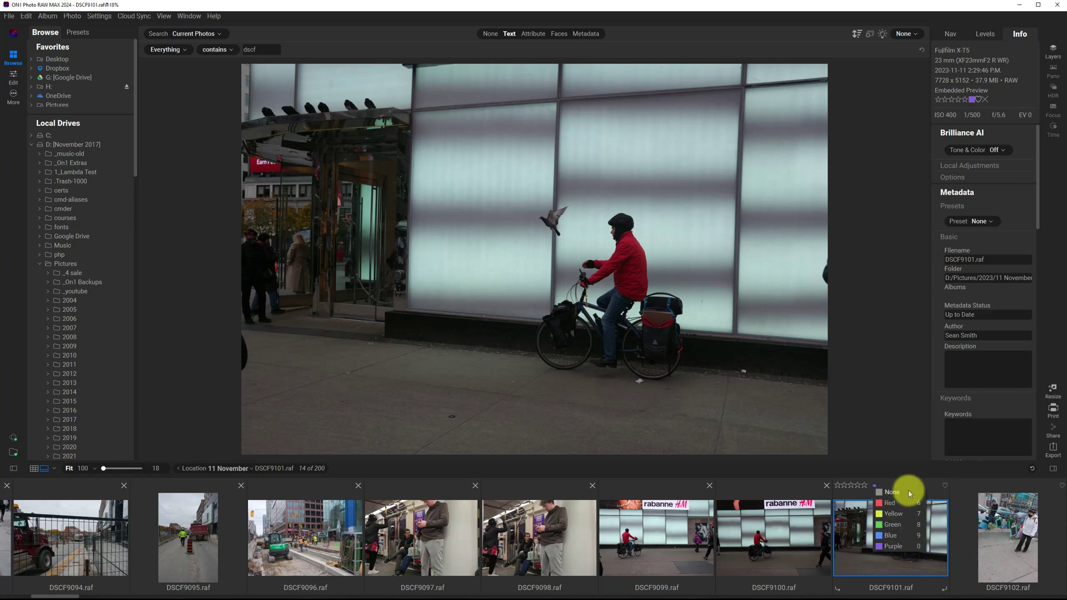
{"action": "left_click", "coordinate": [908, 493]}
{"action": "key", "text": "9"}
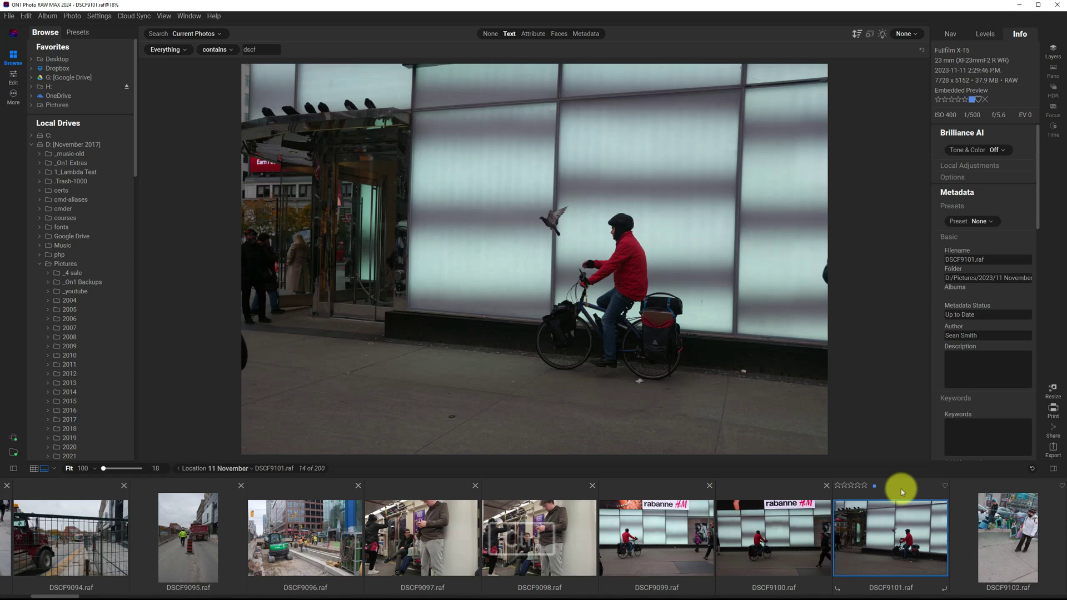
{"action": "key", "text": "9"}
{"action": "key", "text": "ctrl+Delete"}
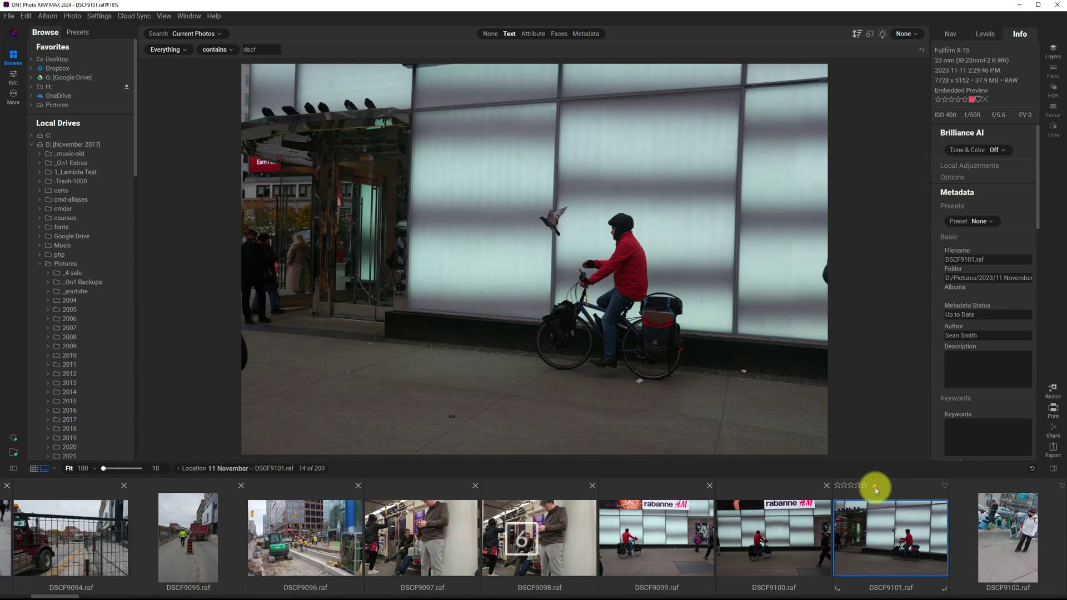
{"action": "key", "text": "ctrl+Delete"}
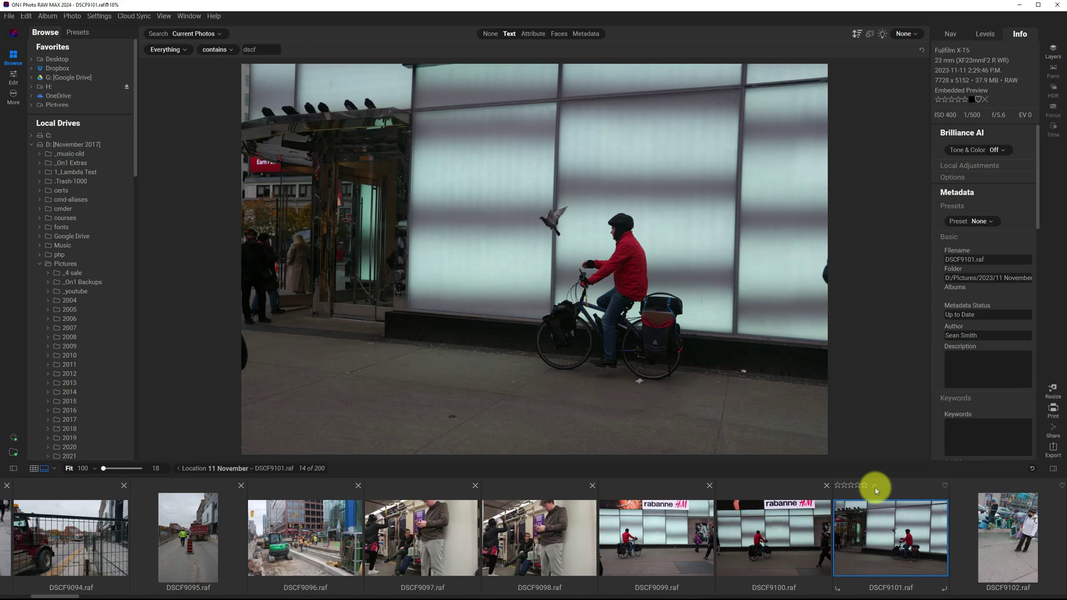
Advance from DSCF9102 onward to DSCF9136, the street reflection shot, photo 49 of 200
{"action": "key", "text": "Right"}
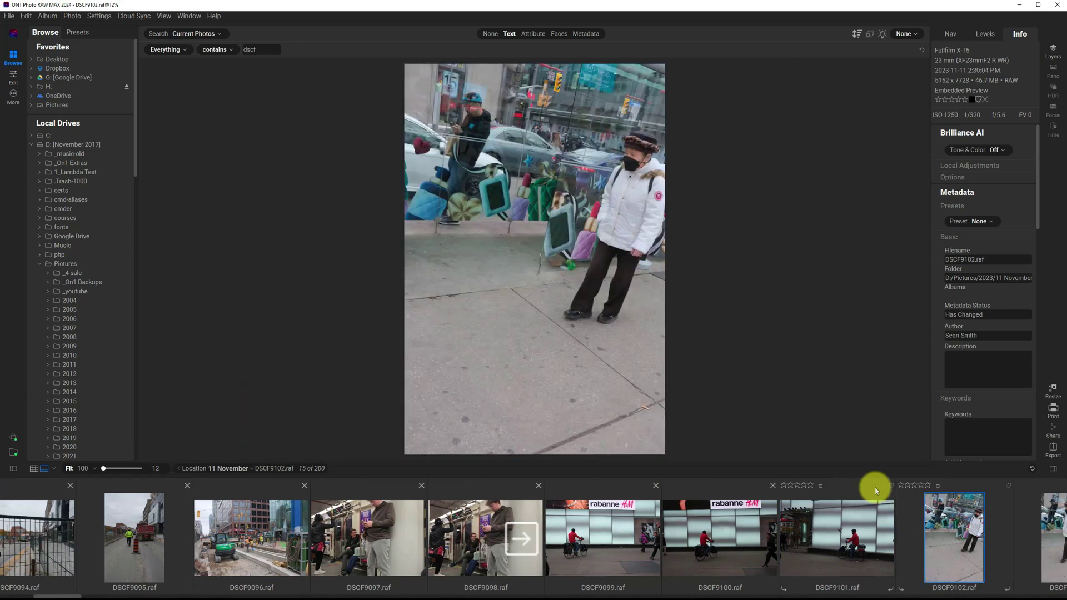
{"action": "key", "text": "Right"}
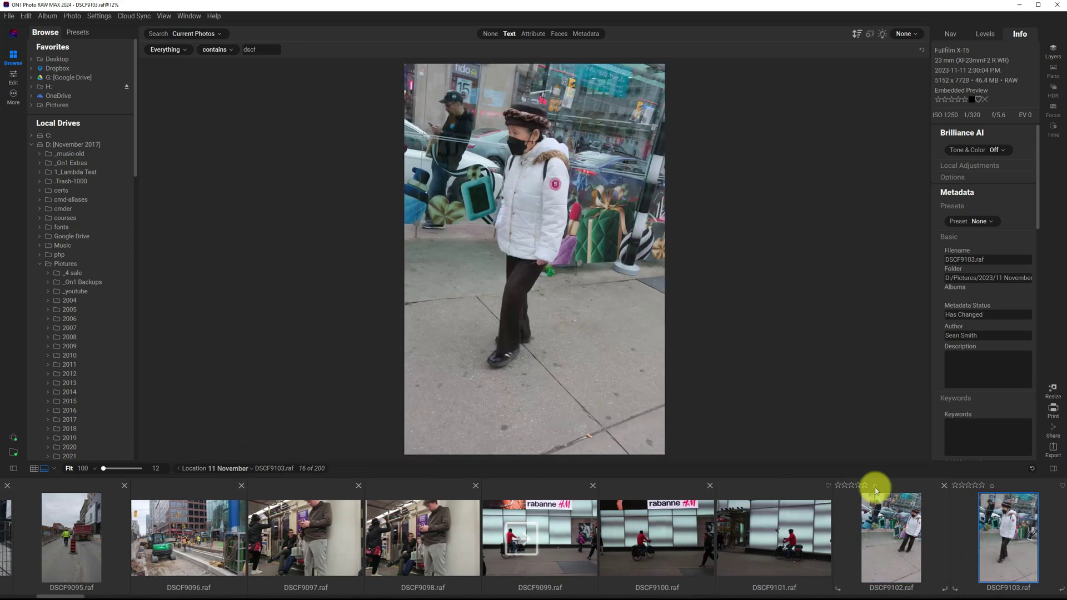
{"action": "key", "text": "Right"}
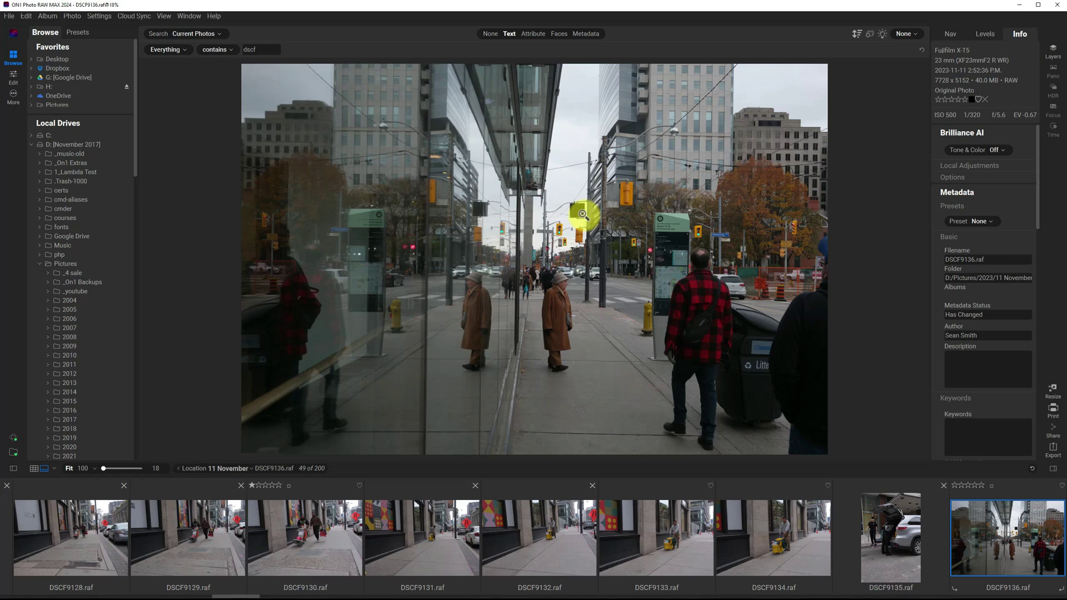
Open DSCF9136 in Edit and crop it at 4x5 tightly around the woman and her reflection
{"action": "key", "text": "d"}
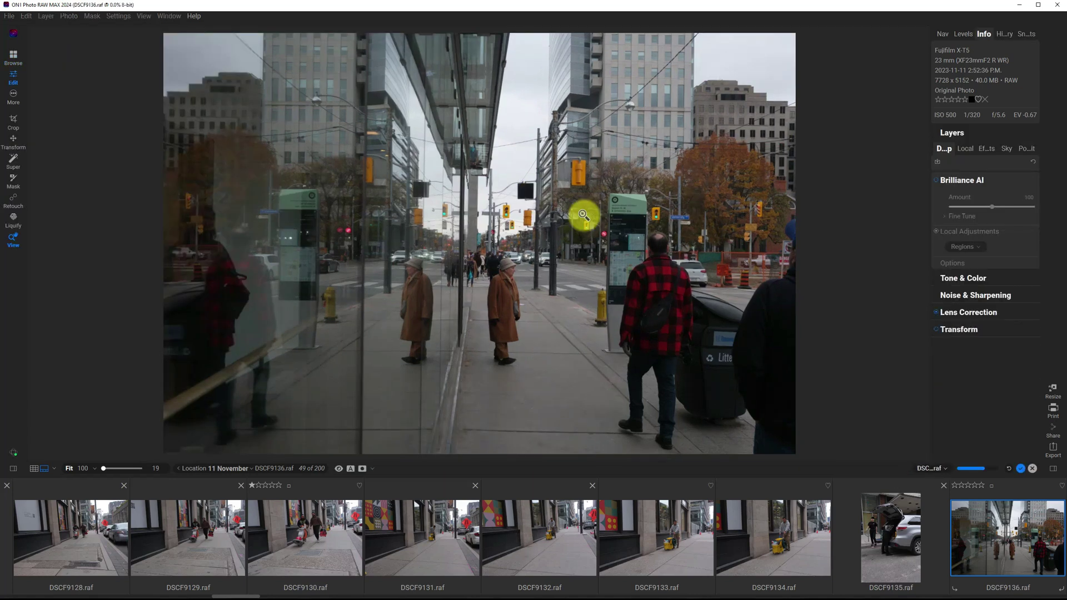
{"action": "key", "text": "p"}
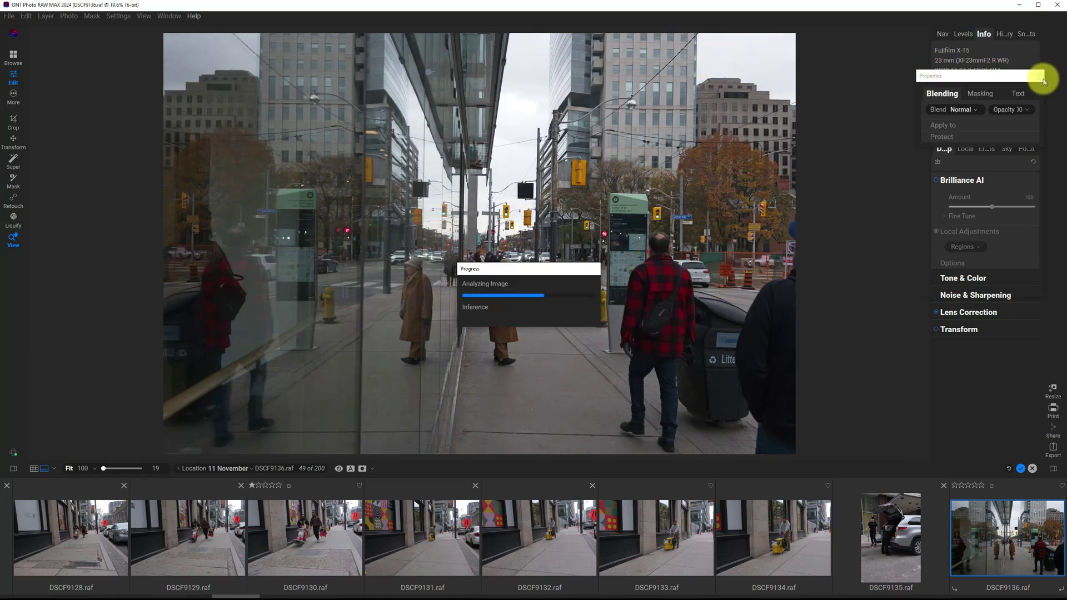
{"action": "key", "text": "c"}
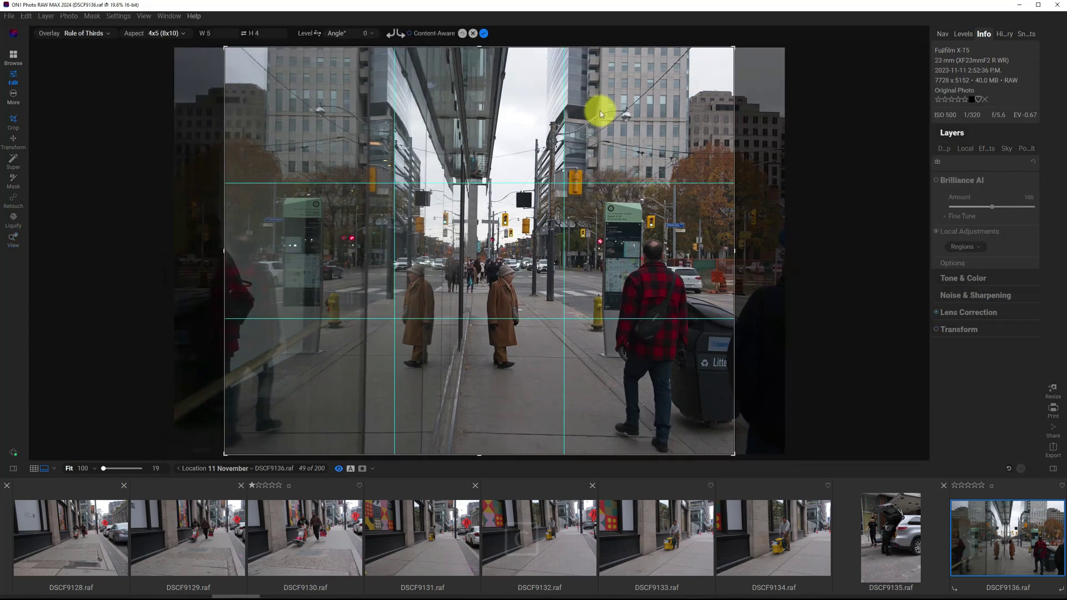
{"action": "left_click_drag", "start_coordinate": [224, 52], "coordinate": [267, 102]}
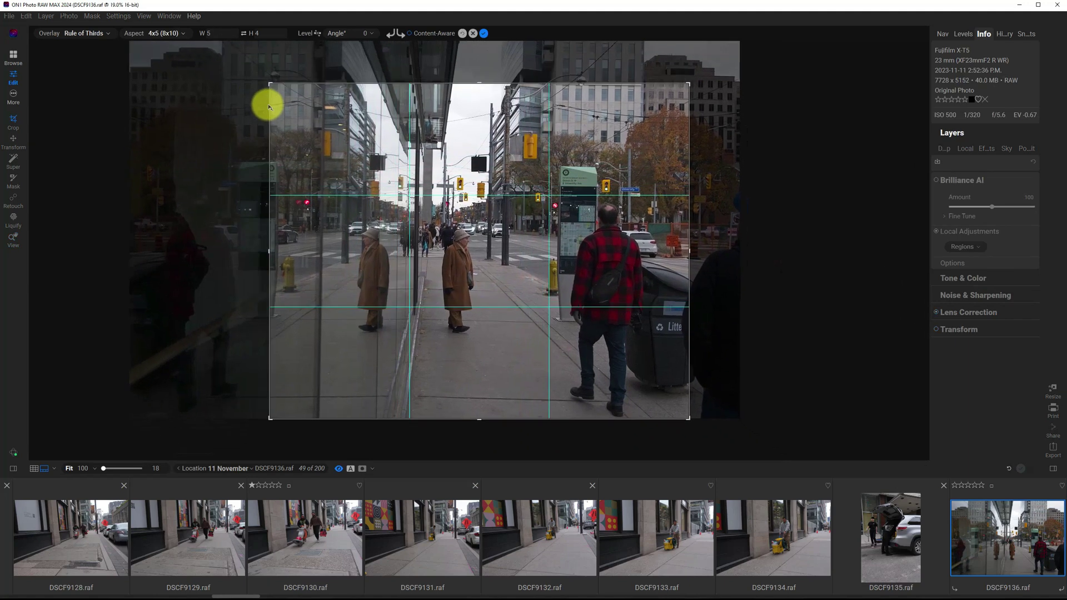
{"action": "left_click_drag", "start_coordinate": [687, 88], "coordinate": [622, 100]}
{"action": "left_click_drag", "start_coordinate": [588, 158], "coordinate": [586, 183]}
{"action": "key", "text": "Return"}
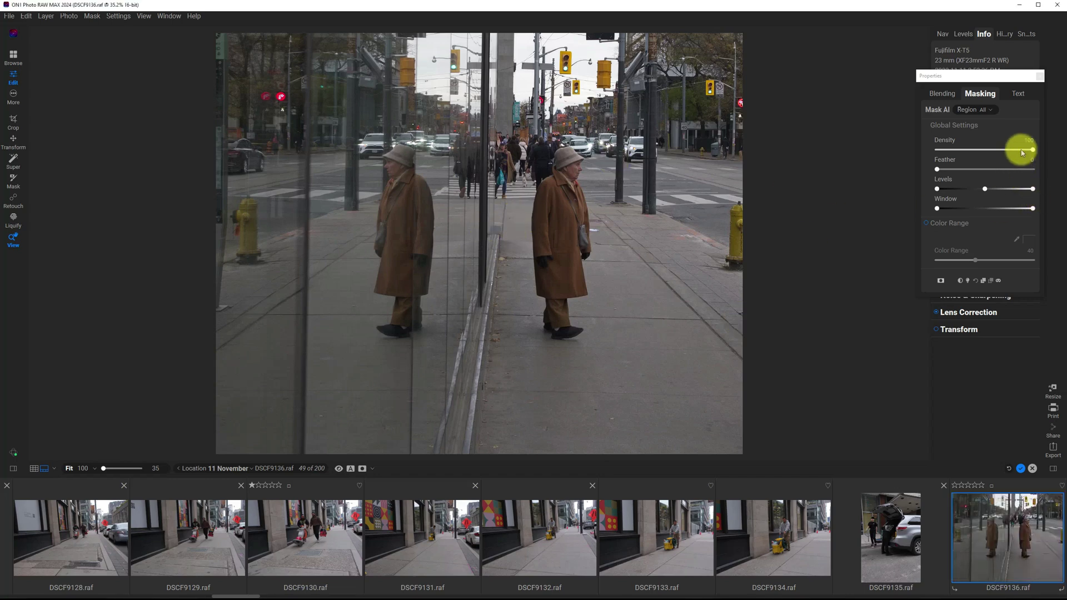
Close the Properties panel and add a new Local adjustment layer to DSCF9136
{"action": "left_click", "coordinate": [1039, 75]}
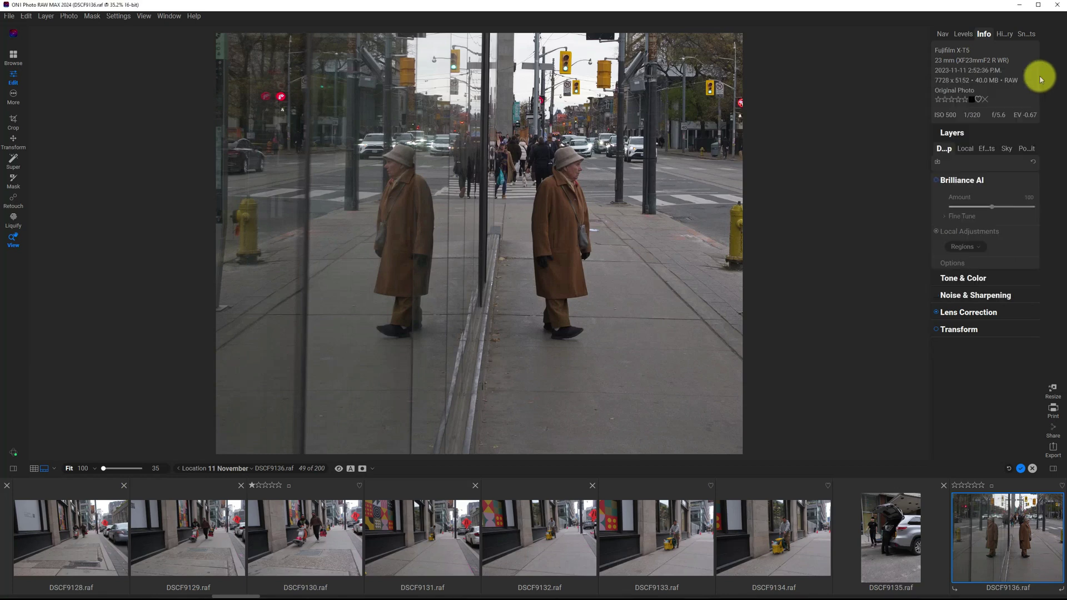
{"action": "left_click", "coordinate": [967, 150]}
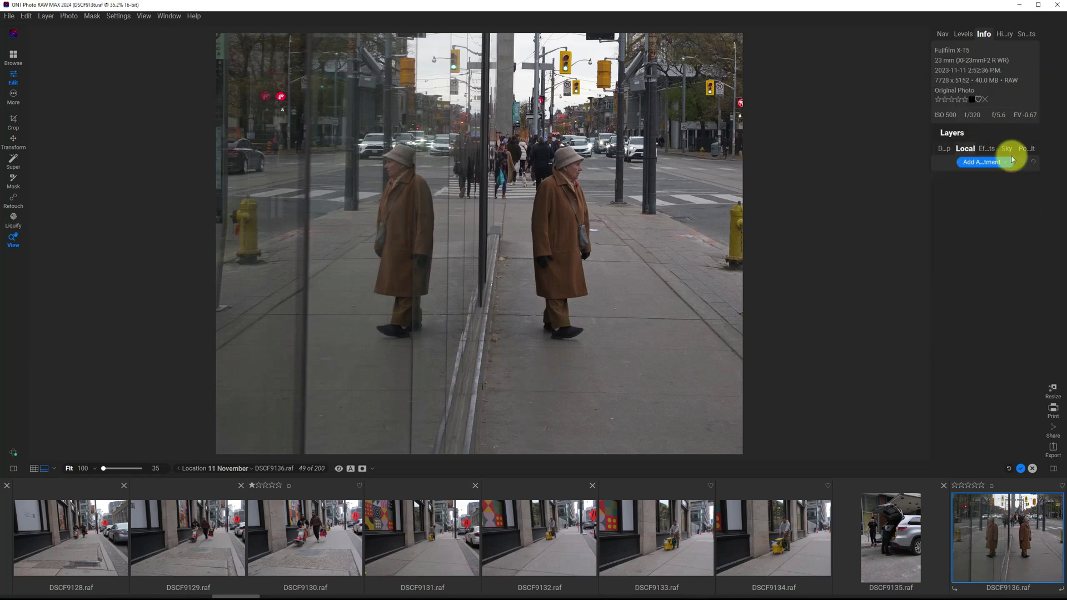
{"action": "left_click", "coordinate": [981, 167]}
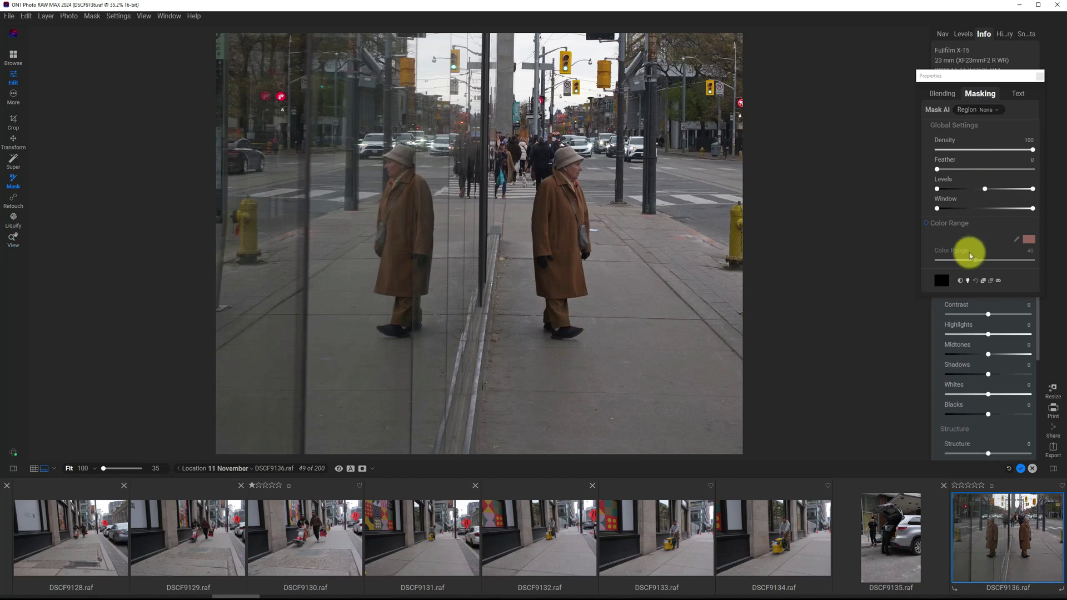
Set the layer's Mask AI Region to People and apply it
{"action": "left_click", "coordinate": [977, 110]}
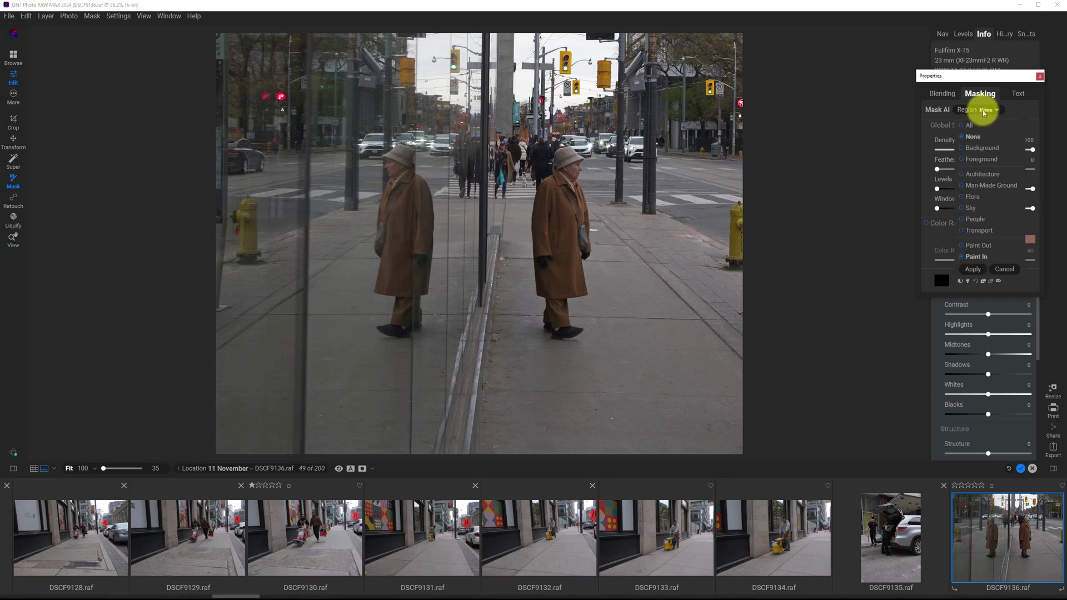
{"action": "left_click", "coordinate": [975, 220]}
{"action": "left_click", "coordinate": [998, 269]}
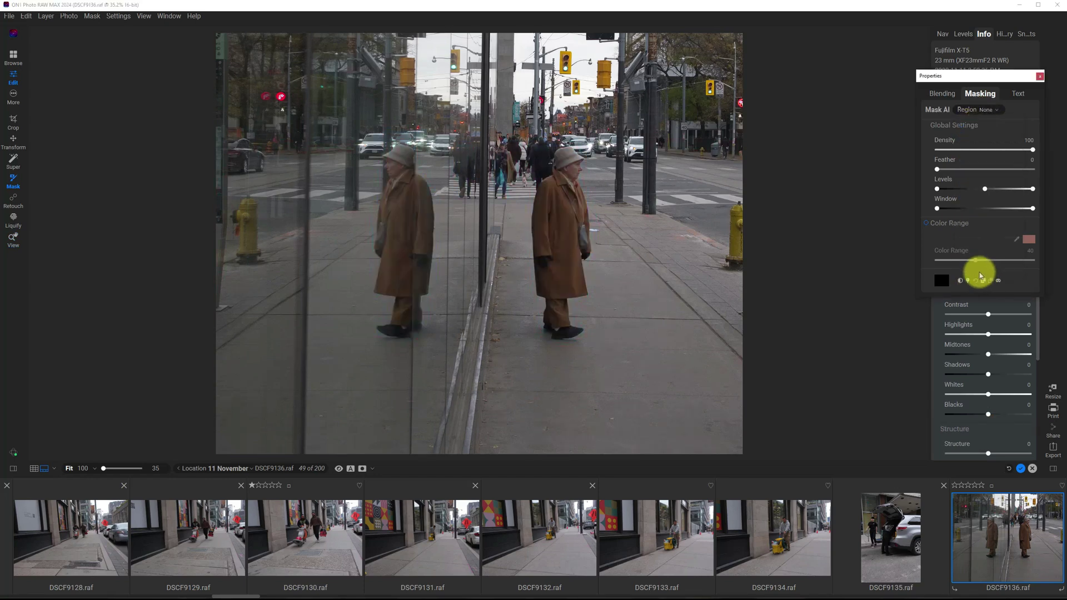
{"action": "left_click", "coordinate": [979, 109]}
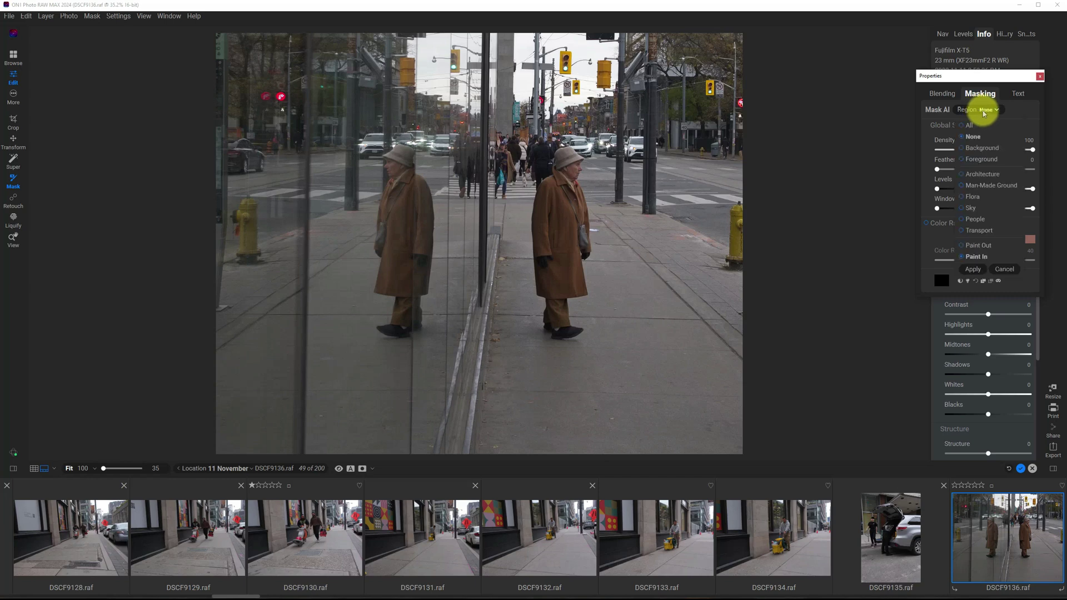
{"action": "left_click", "coordinate": [977, 220]}
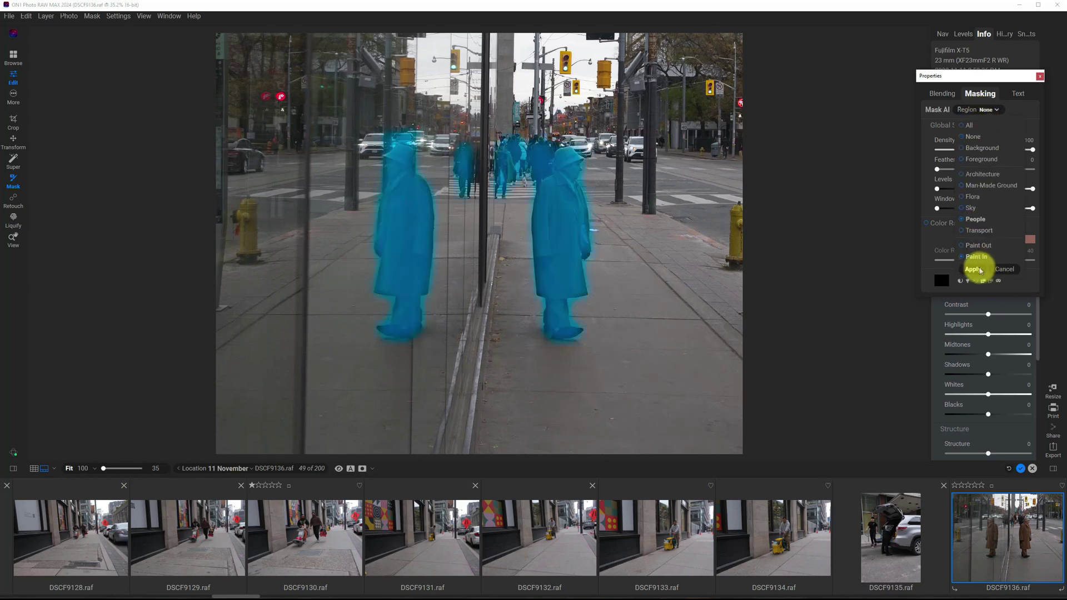
{"action": "left_click", "coordinate": [973, 269]}
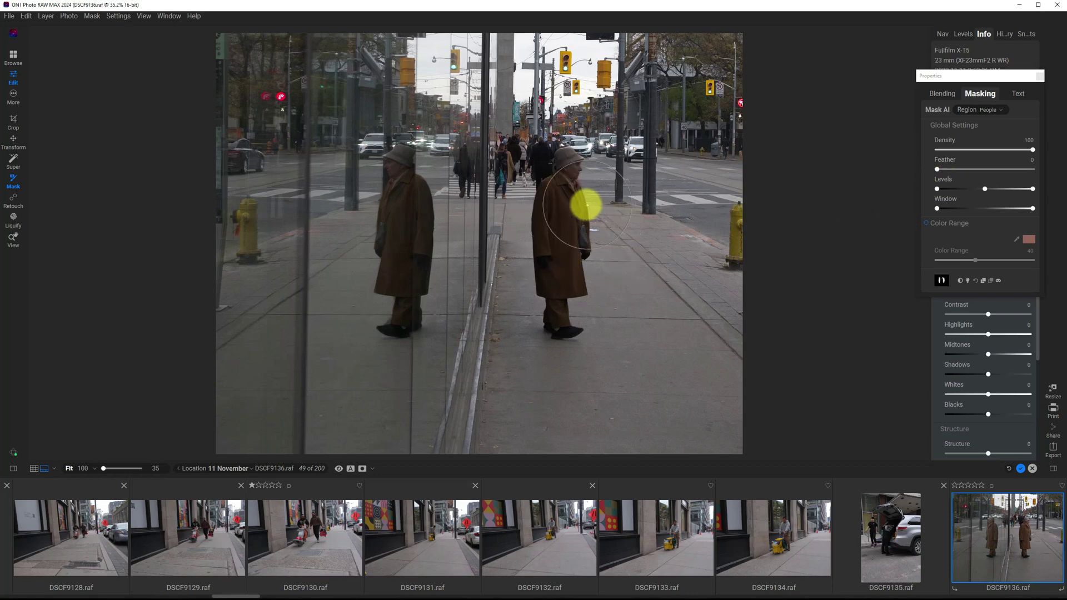
{"action": "mouse_move", "coordinate": [351, 20]}
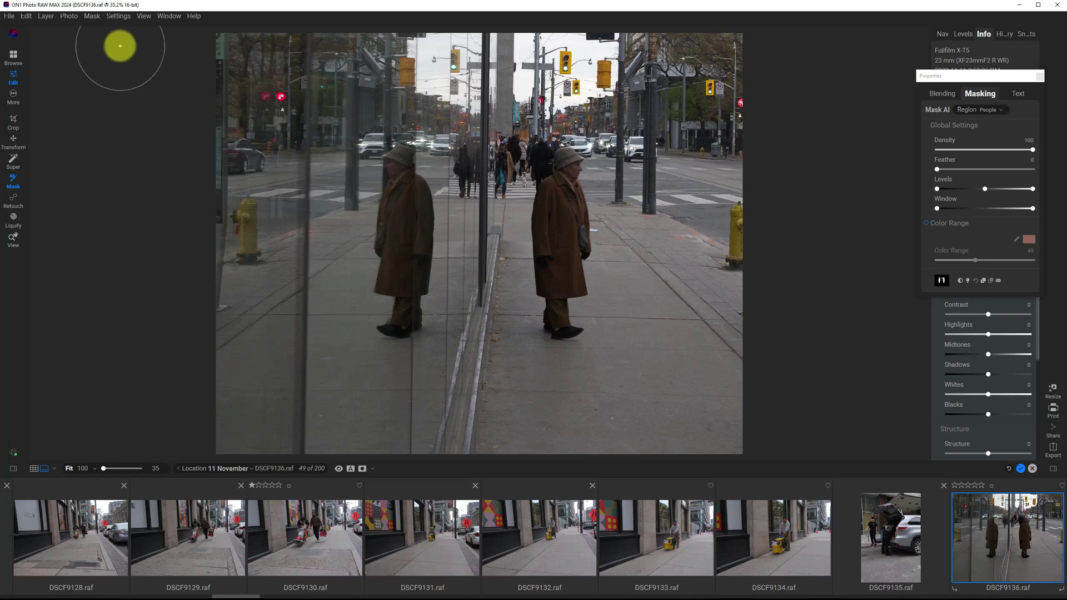
Uncheck Auto Hide Tool Option Bar in the View menu so the bar stays visible
{"action": "left_click", "coordinate": [143, 16]}
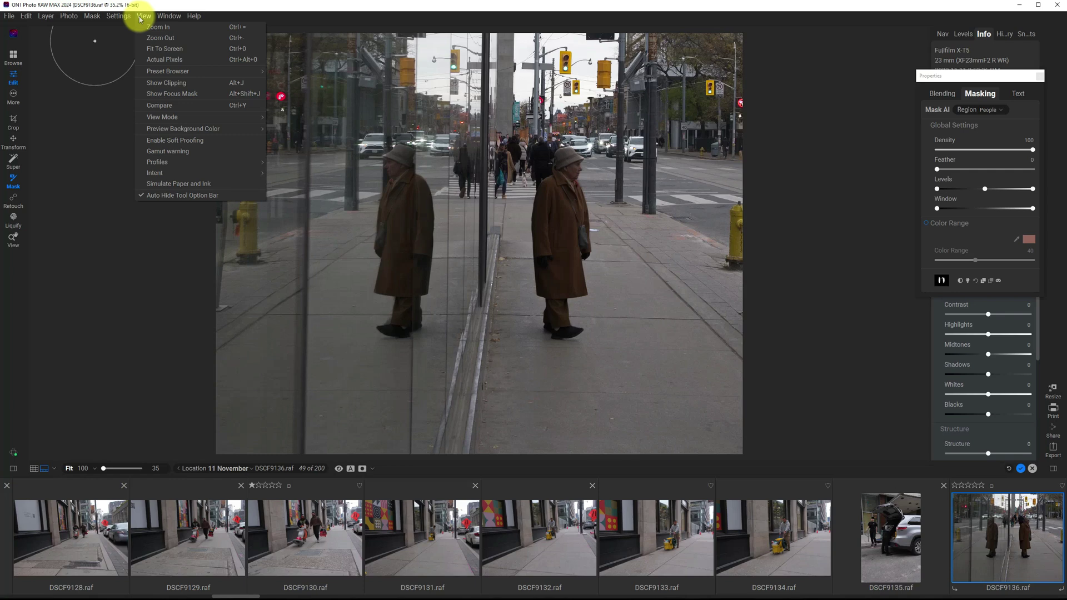
{"action": "left_click", "coordinate": [172, 196]}
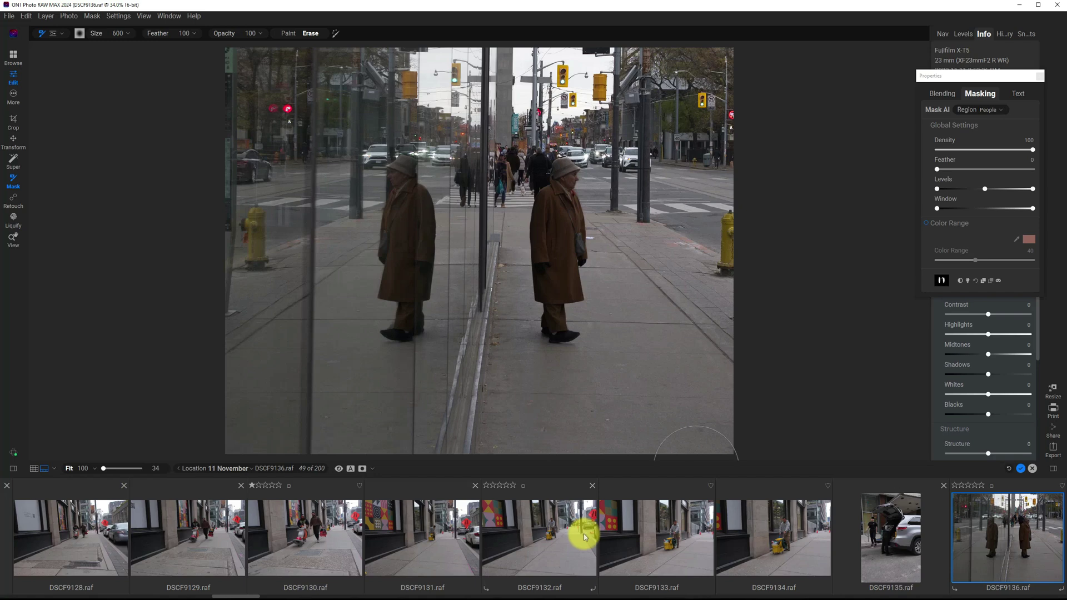
Switch to Browse and back to Edit, then reopen DSCF9136's 4x5 crop to review framing
{"action": "key", "text": "g"}
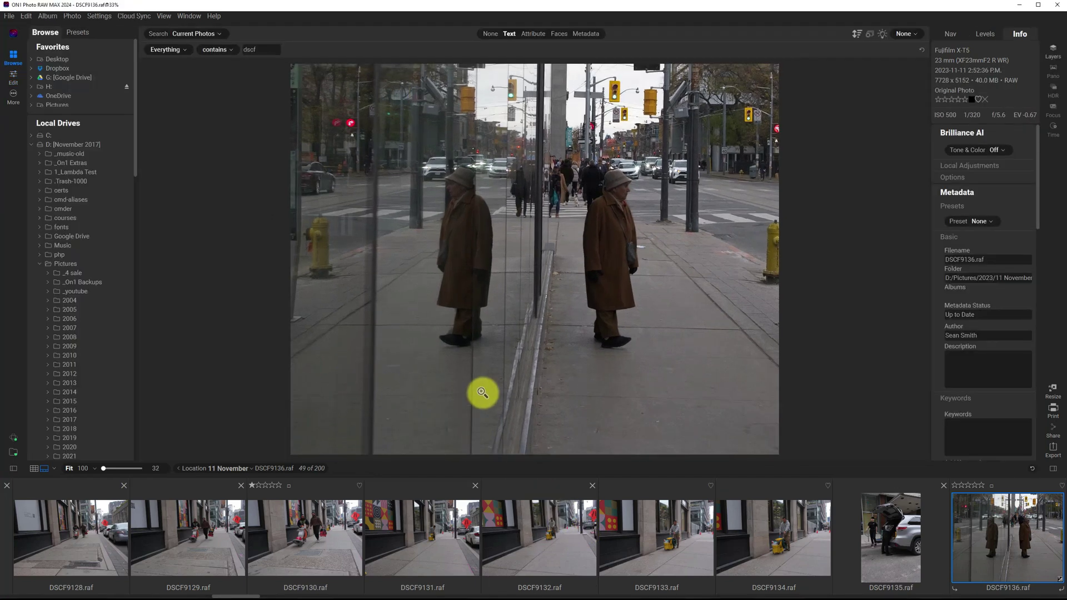
{"action": "key", "text": "d"}
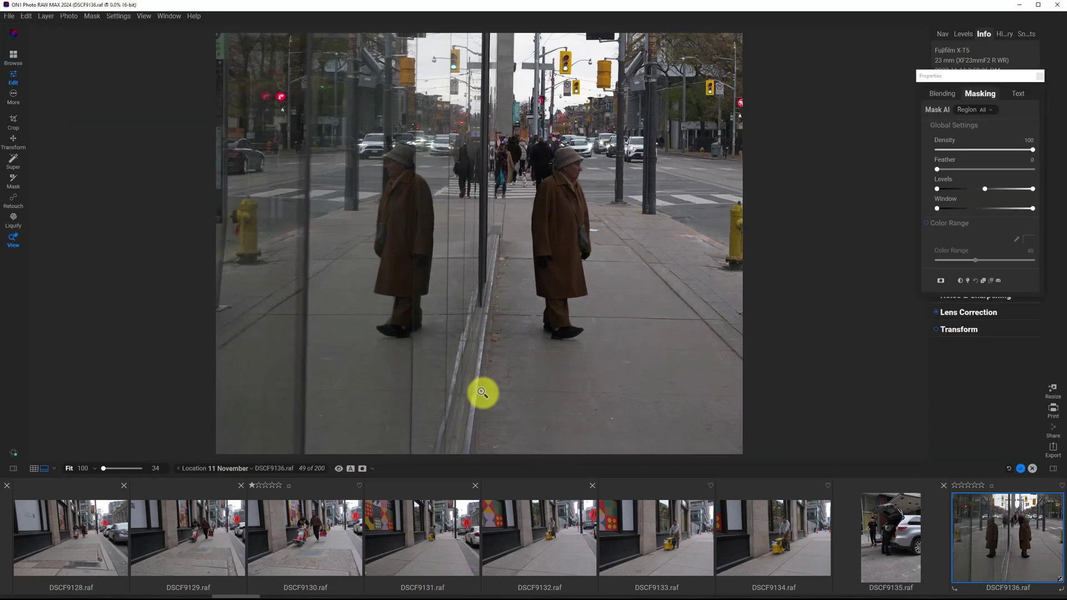
{"action": "key", "text": "b"}
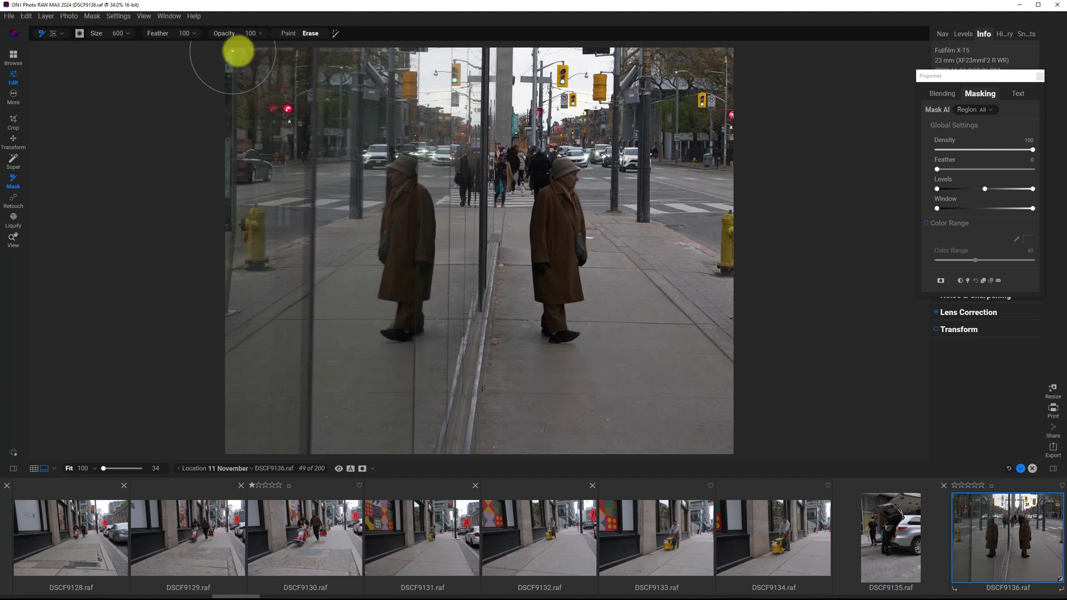
{"action": "left_click", "coordinate": [13, 118]}
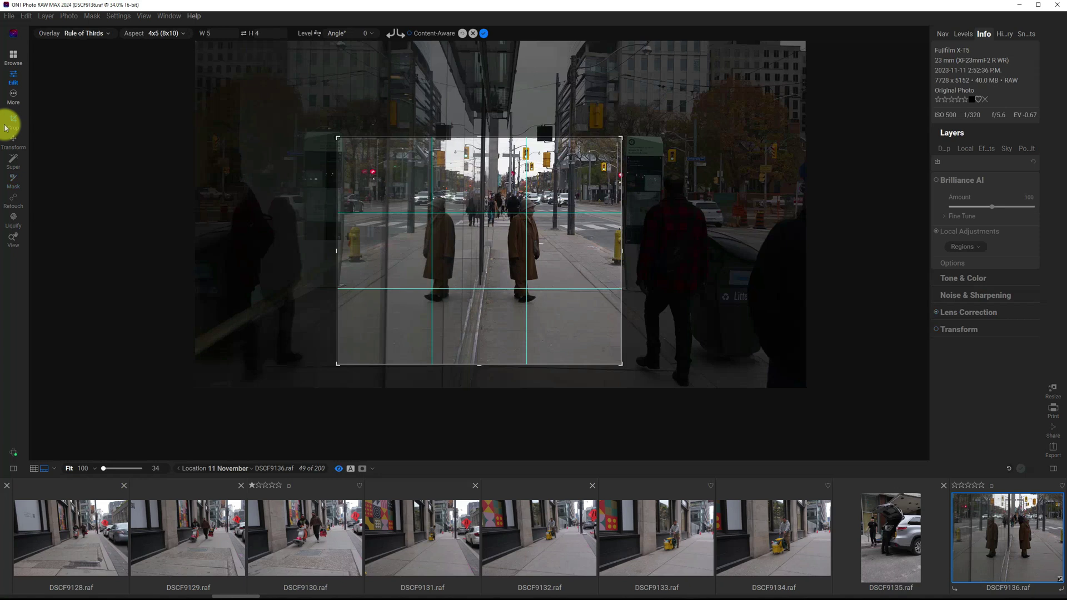